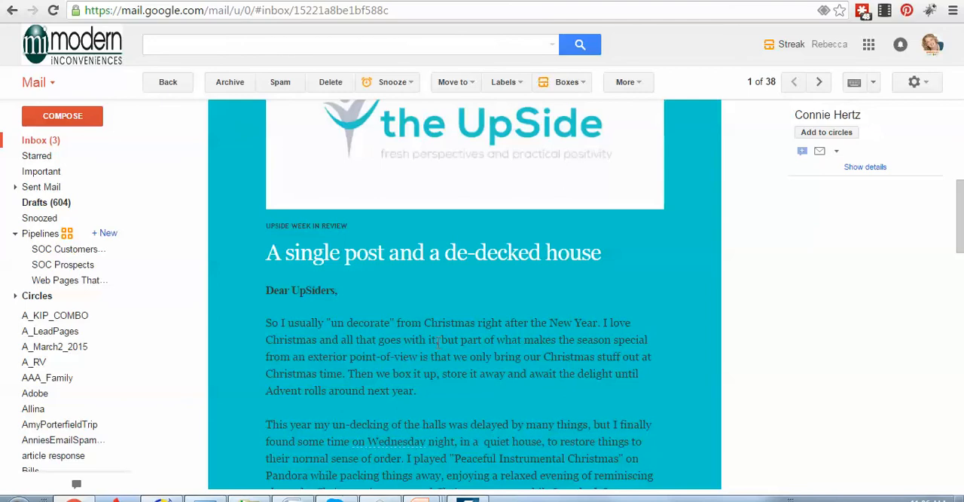
Bring up Color Cop, switch to the Mailchimp dashboard, and minimize Color Cop
mouse_move(380, 499)
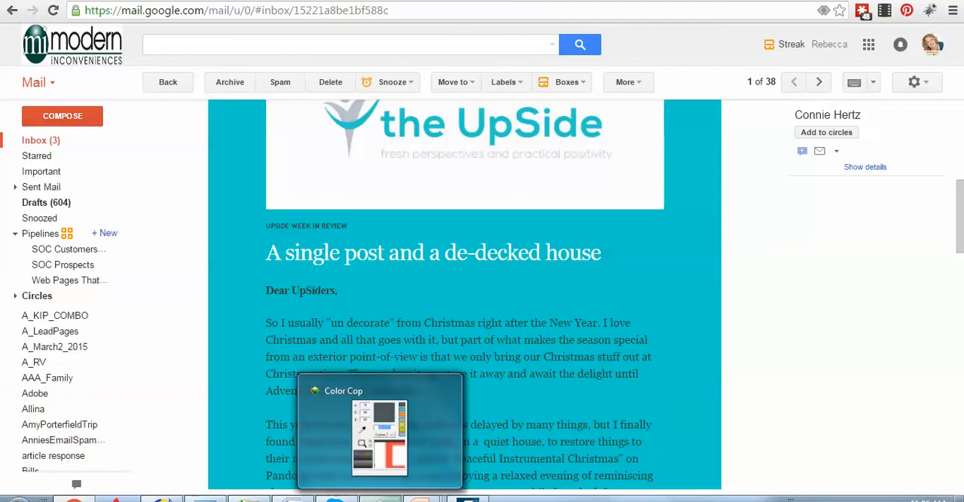
left_click(381, 499)
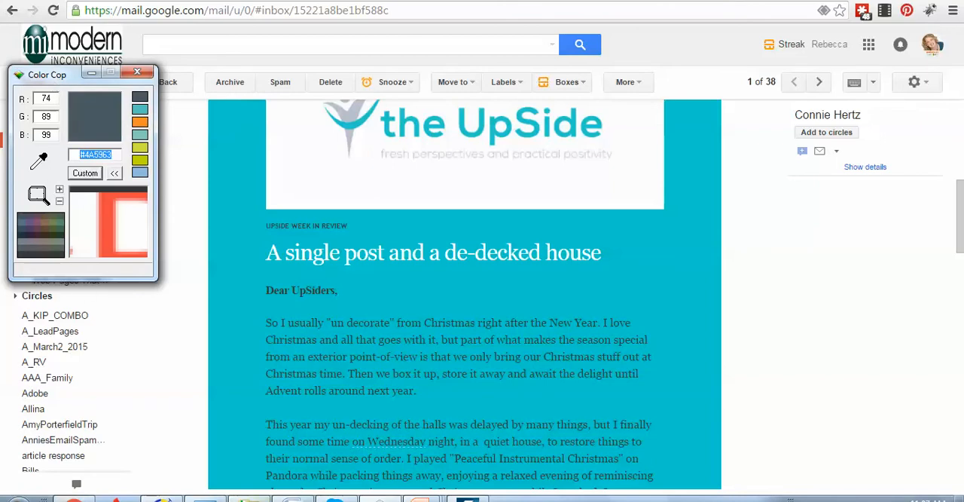
mouse_move(248, 498)
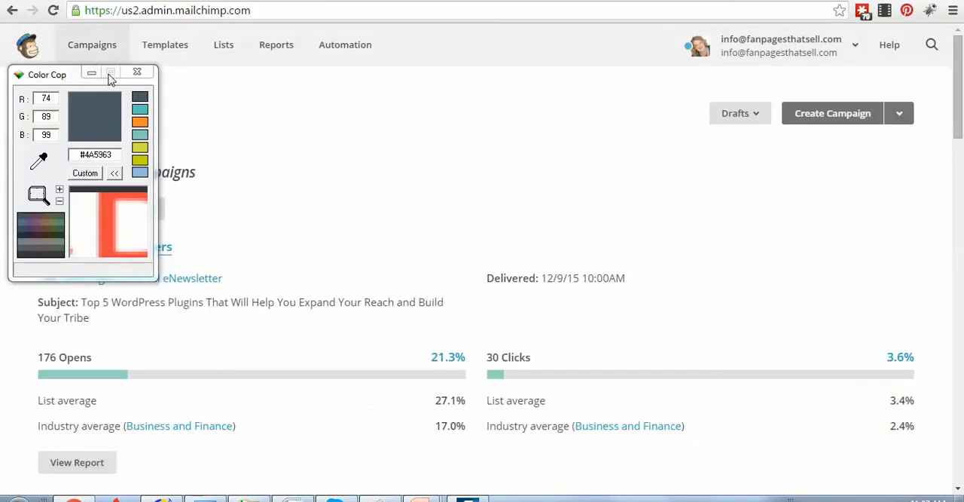
left_click(89, 73)
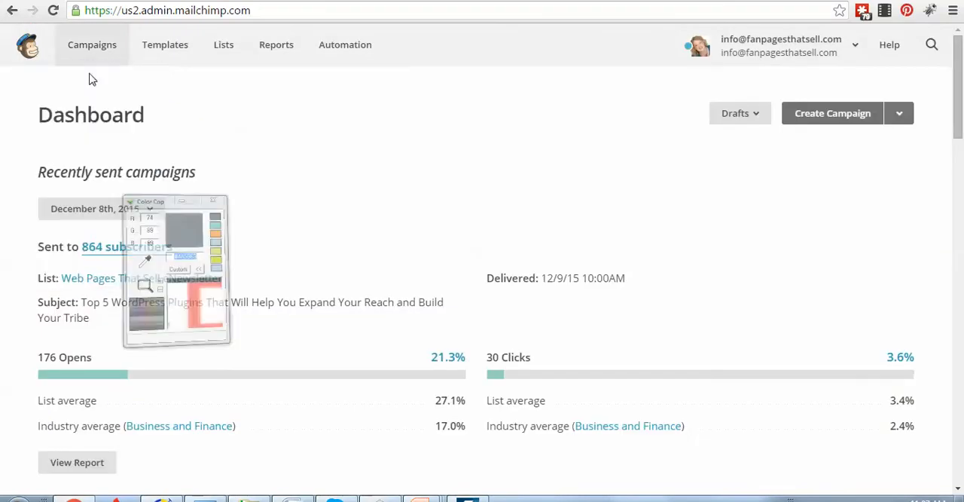
Create a new email template based on the basic 1 Column - Banded layout
left_click(175, 50)
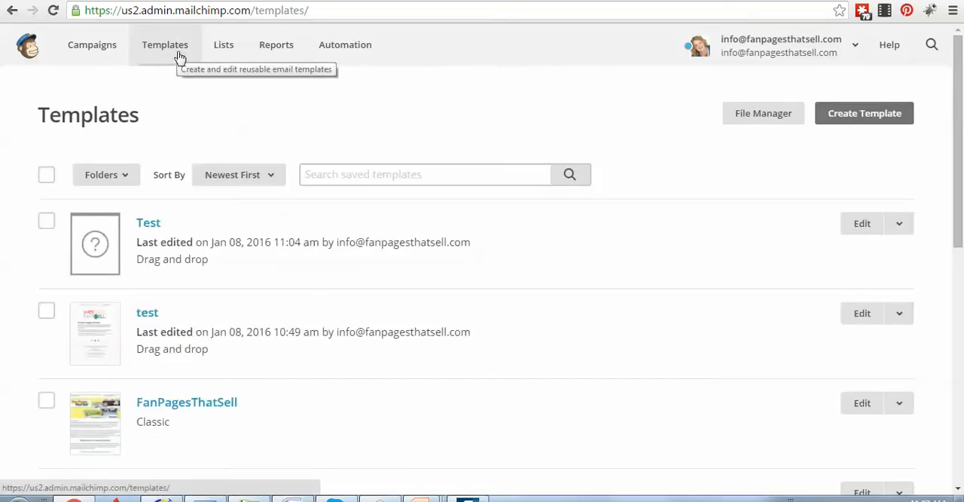
left_click(842, 114)
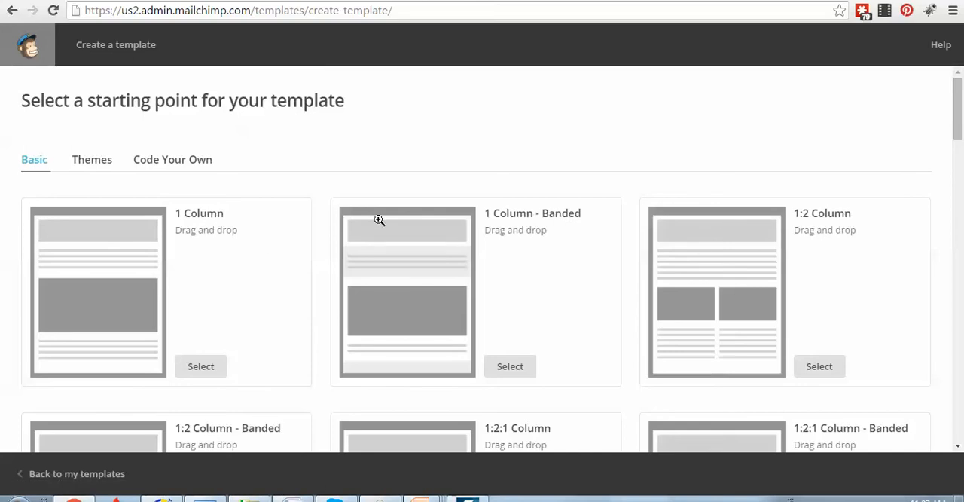
left_click(514, 367)
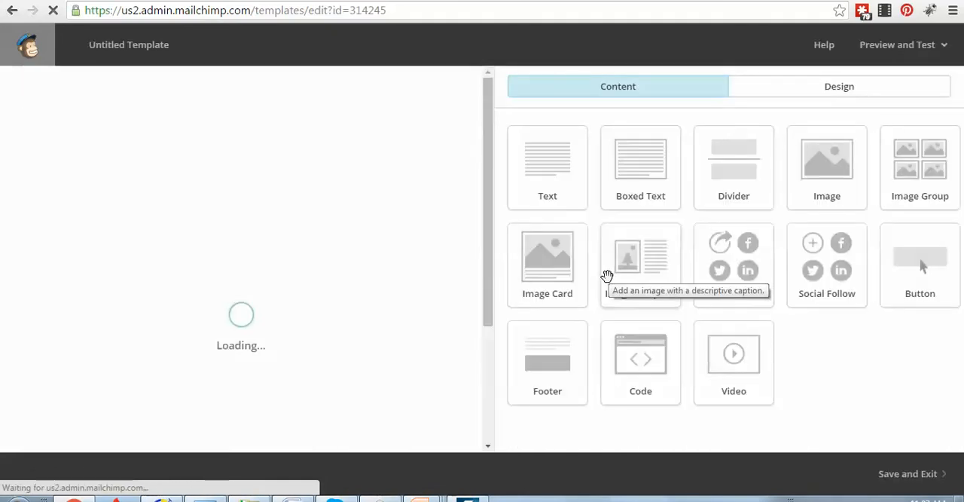
Upload the MailChimpBanner image from the ForVideo folder into the template's header image placeholder
mouse_move(242, 188)
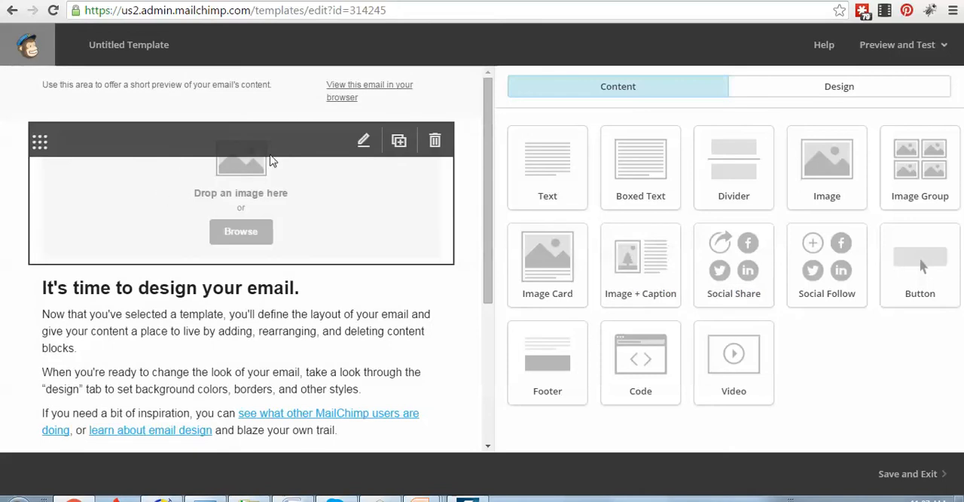
left_click(264, 241)
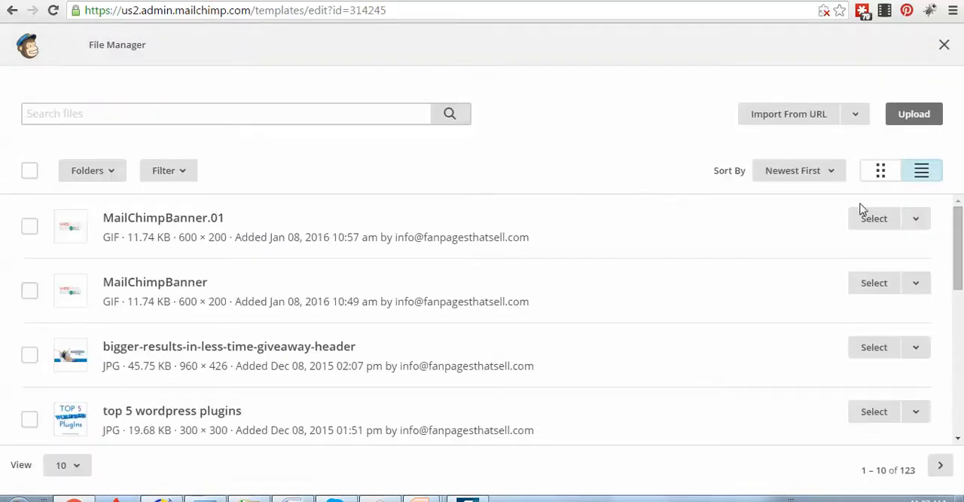
left_click(929, 120)
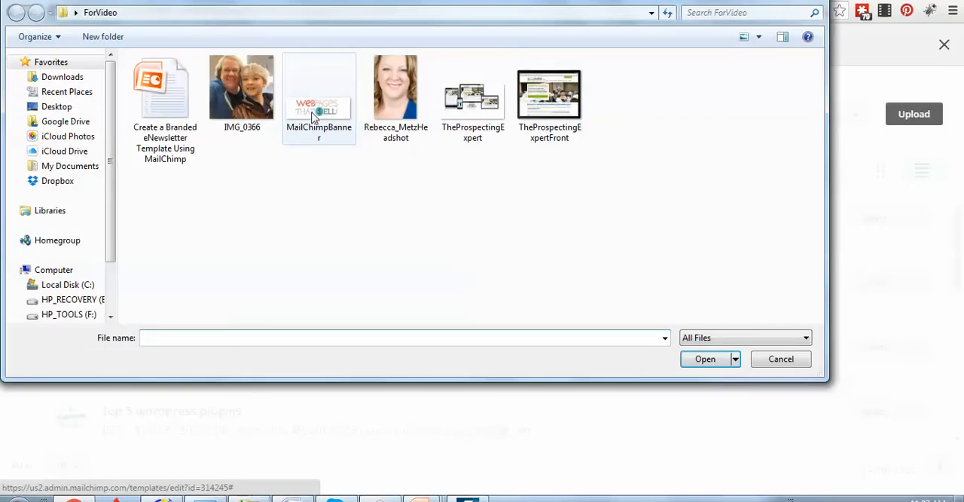
left_click(315, 116)
left_click(701, 360)
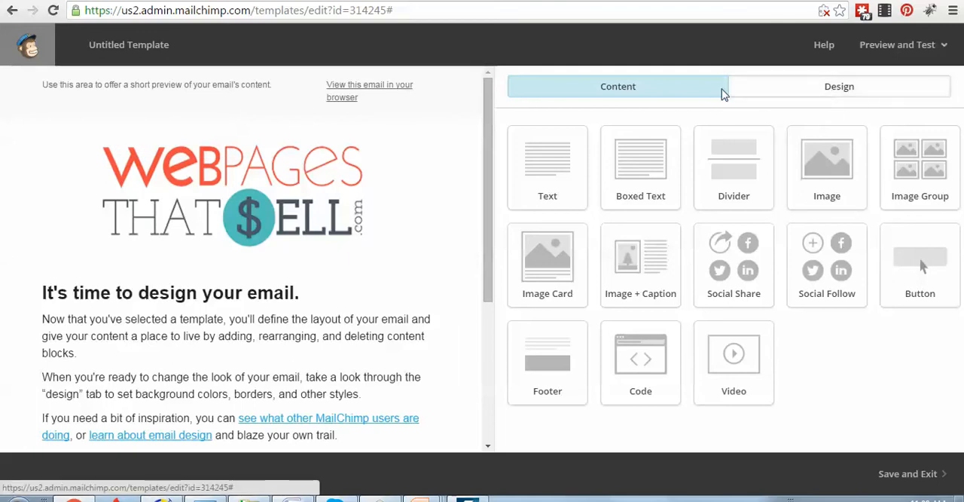
Open the template's page design settings
left_click(854, 94)
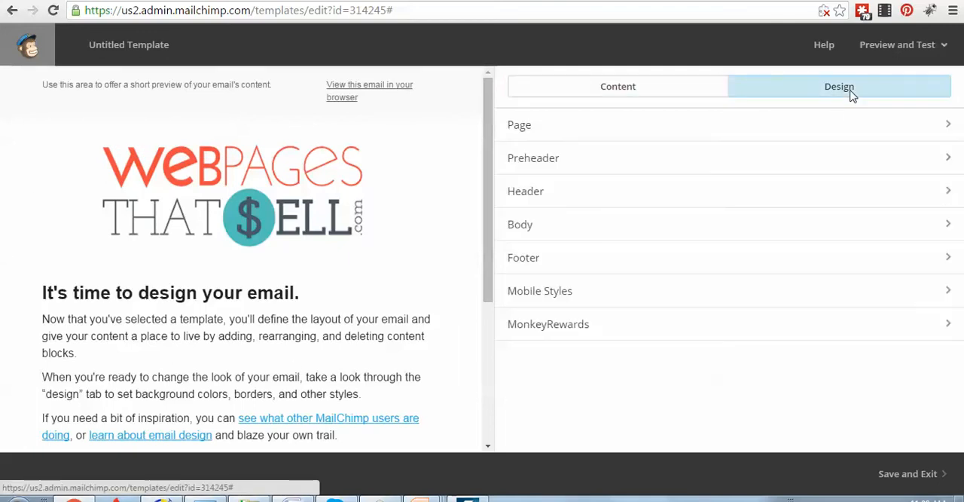
left_click(530, 129)
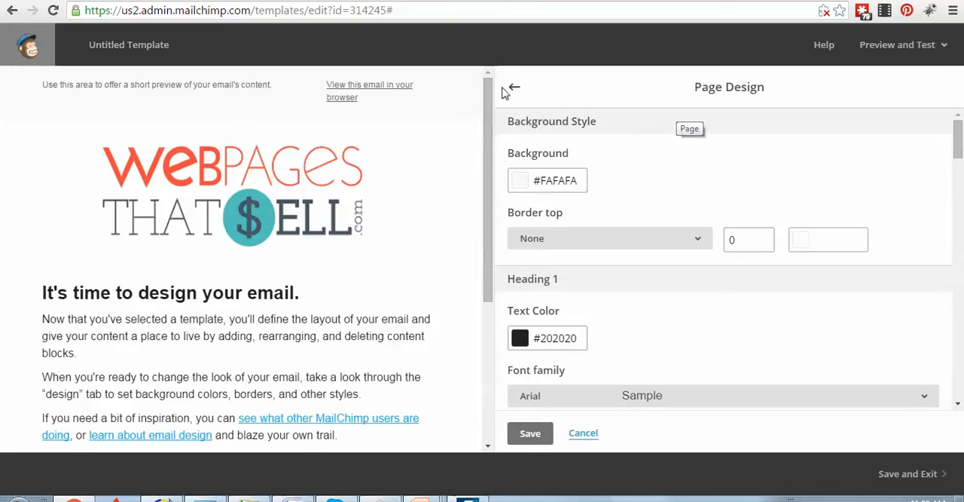
left_click(516, 91)
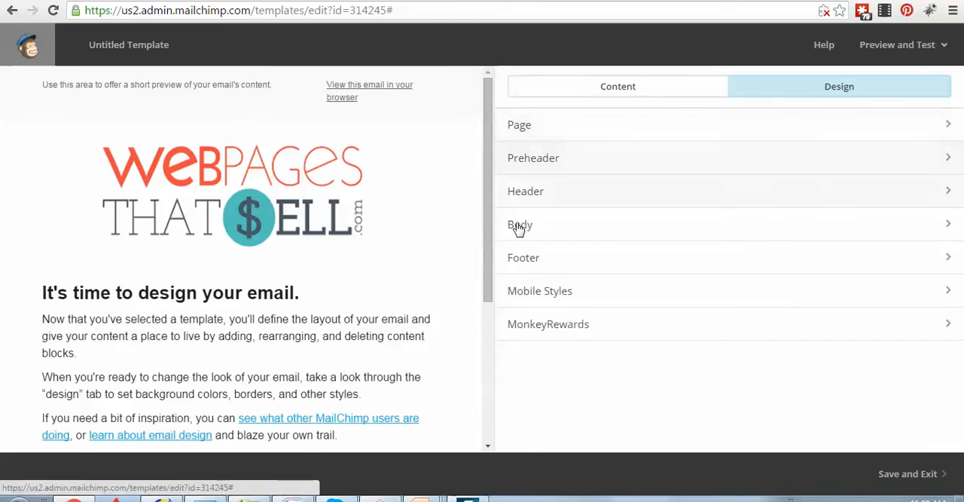
left_click(527, 133)
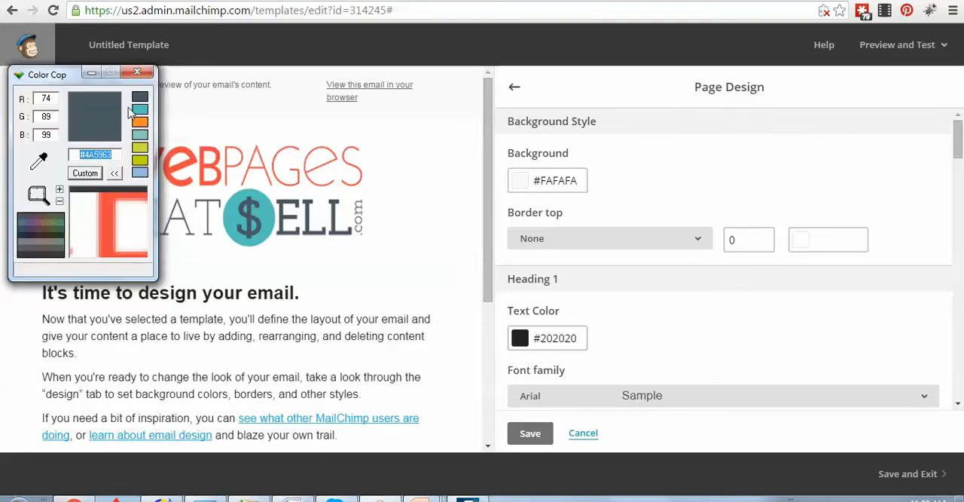
Sample the teal of the logo's dollar circle with Color Cop, copy hex code #53C3BF, and minimize Color Cop
left_click_drag(77, 179, 234, 213)
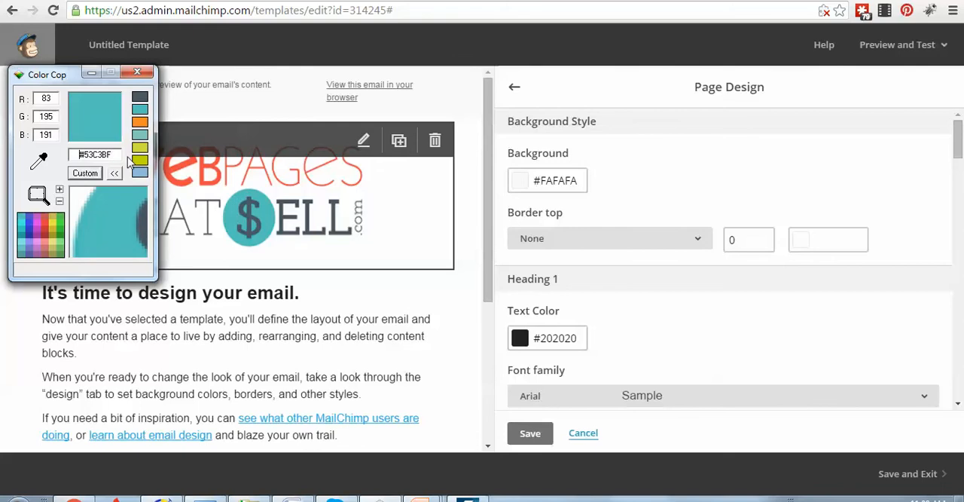
left_click_drag(116, 154, 89, 154)
right_click(98, 155)
left_click(113, 192)
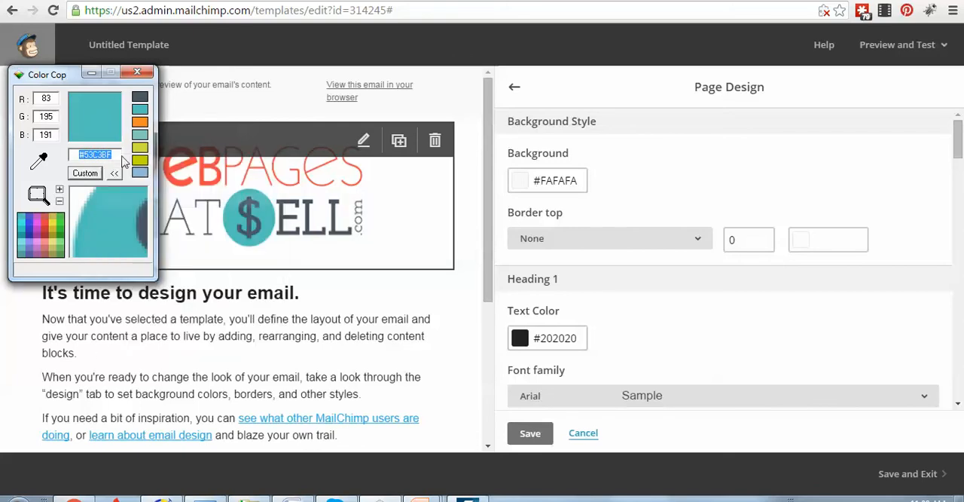
left_click(90, 73)
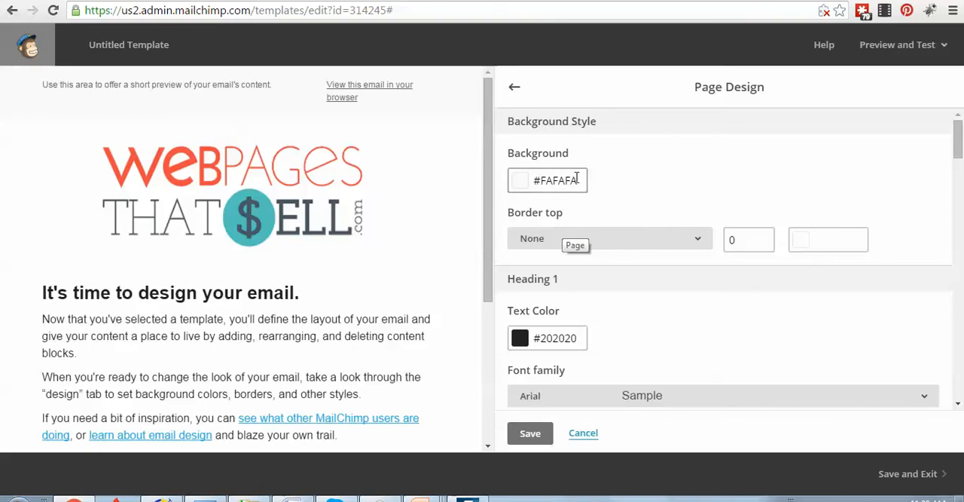
Set the page background color to #53c3bf and save the page design
left_click_drag(577, 180, 534, 181)
right_click(541, 177)
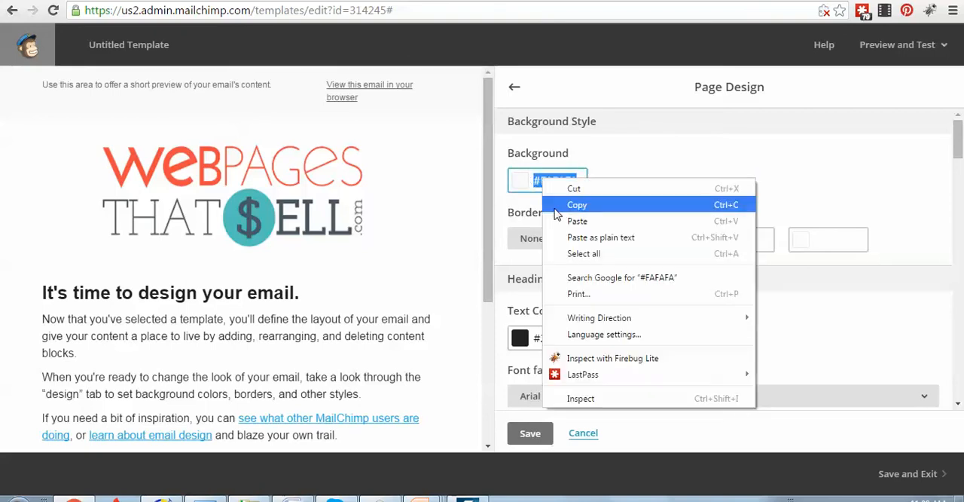
left_click(561, 204)
key("ctrl+v")
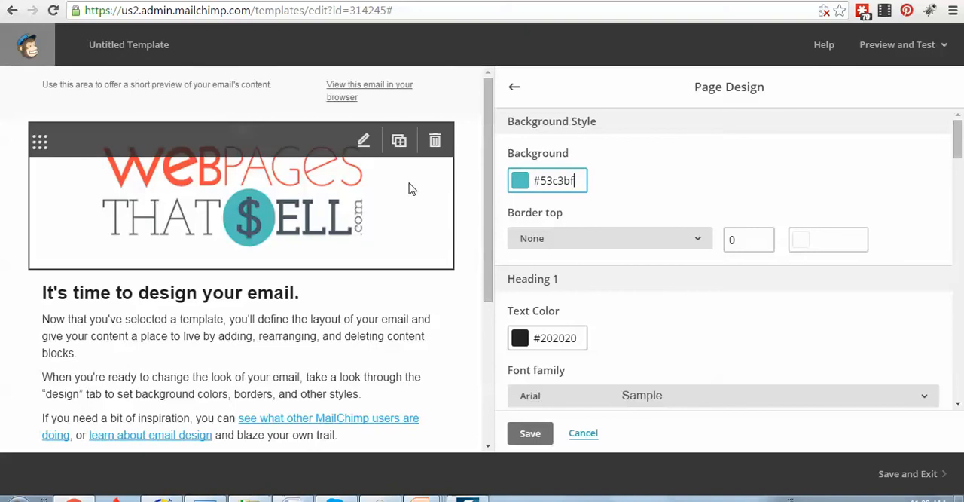
left_click(530, 435)
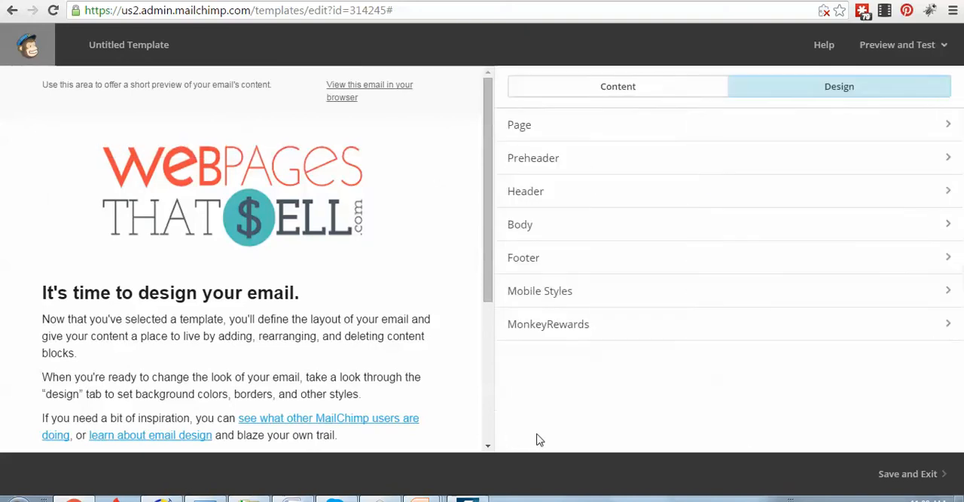
Review the page design's background, heading and font settings, then save and close them
left_click(583, 128)
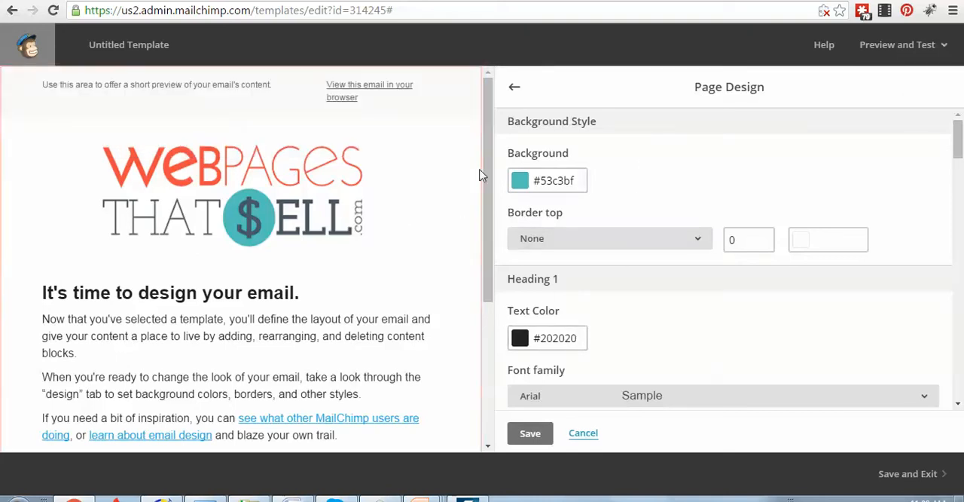
scroll(618, 291, "down", 10)
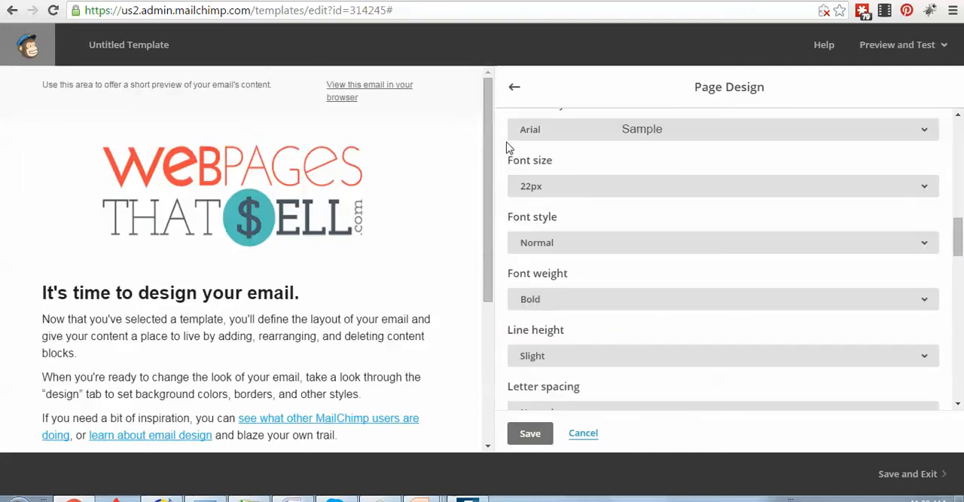
scroll(563, 295, "down", 3)
scroll(563, 295, "down", 3)
left_click(528, 433)
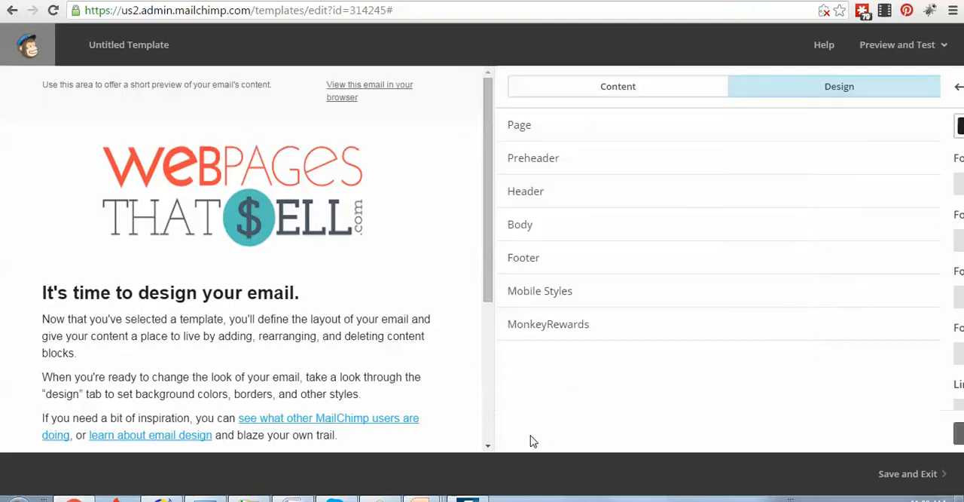
Set the preheader background color to #53c3bf and save the preheader design
left_click(564, 159)
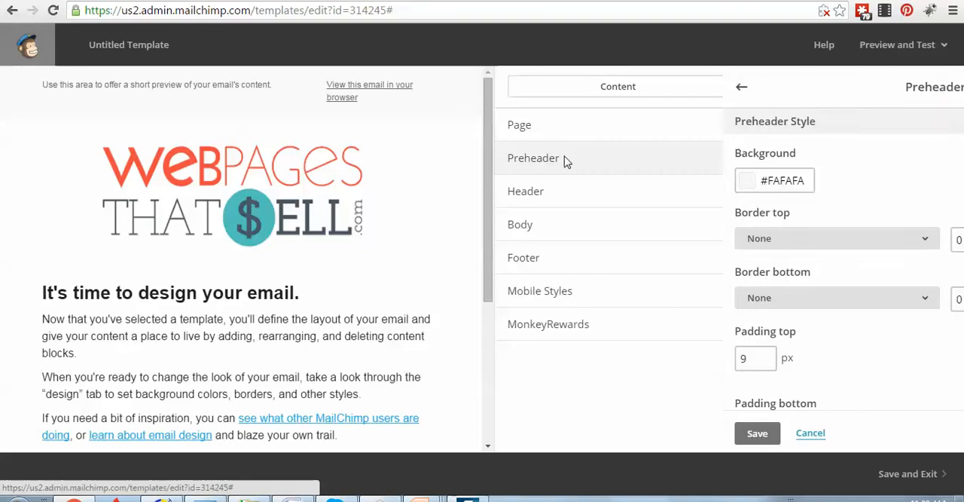
left_click(577, 181)
left_click_drag(577, 180, 535, 180)
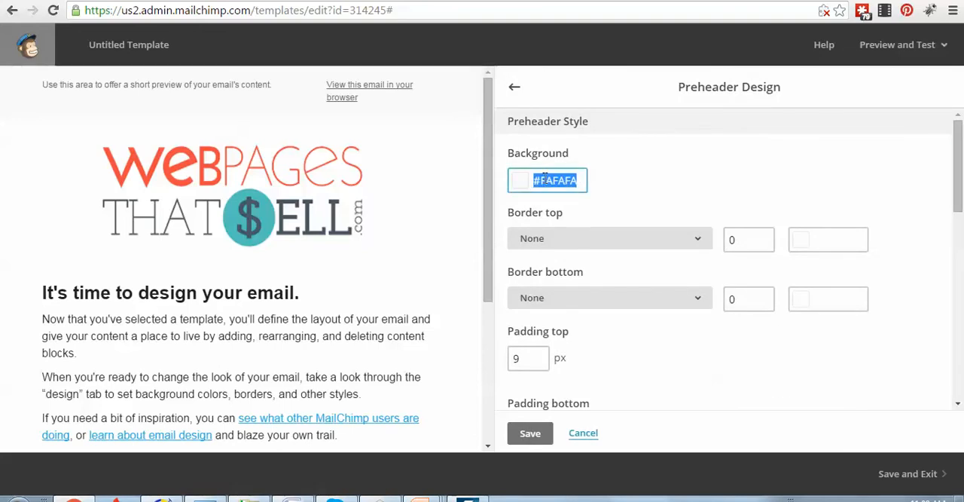
right_click(543, 180)
left_click(579, 222)
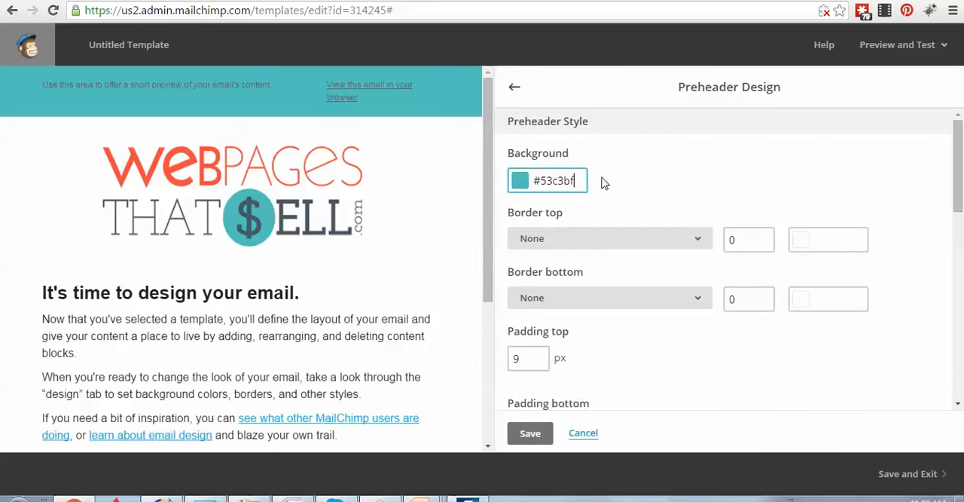
left_click(532, 434)
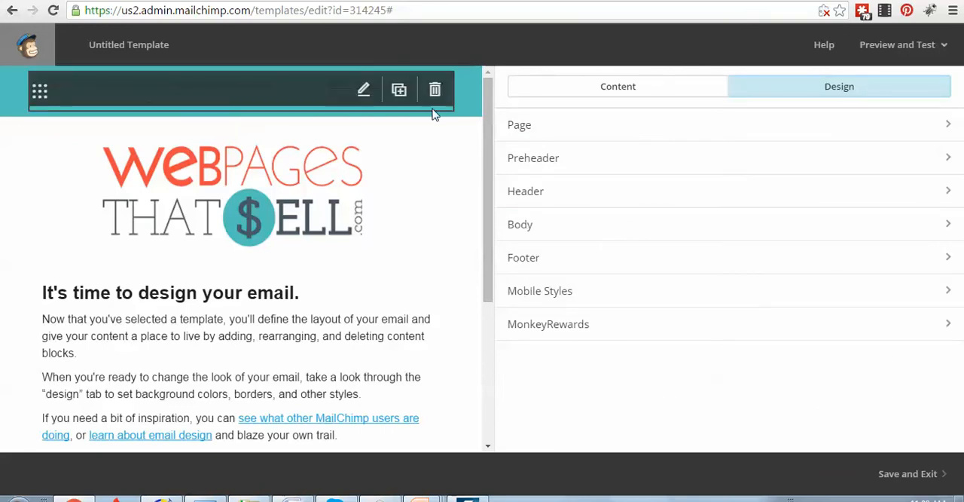
Set the header background color to #53C3BF and save the header design
left_click(529, 198)
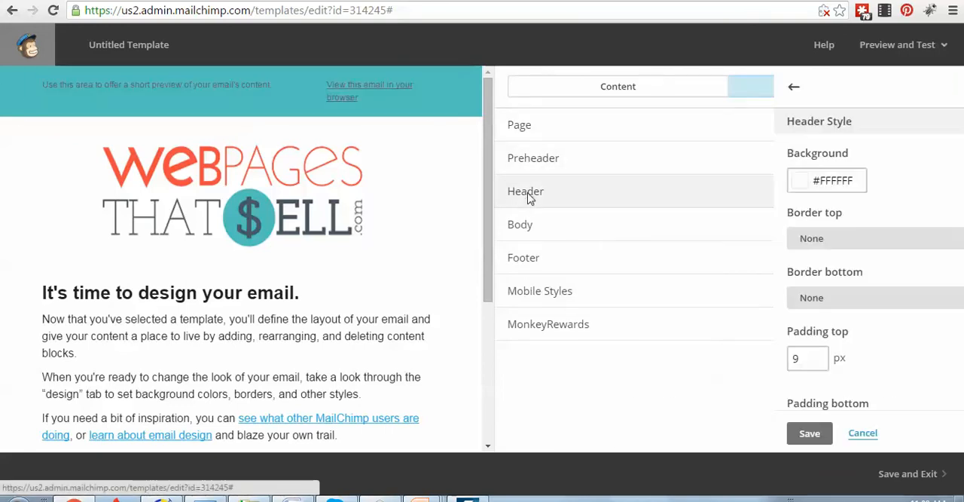
left_click_drag(584, 180, 526, 180)
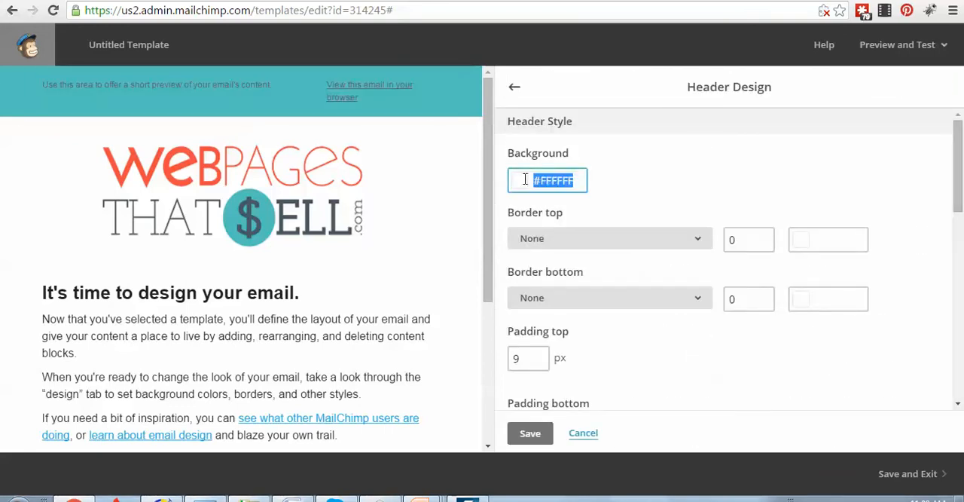
right_click(550, 181)
left_click(588, 194)
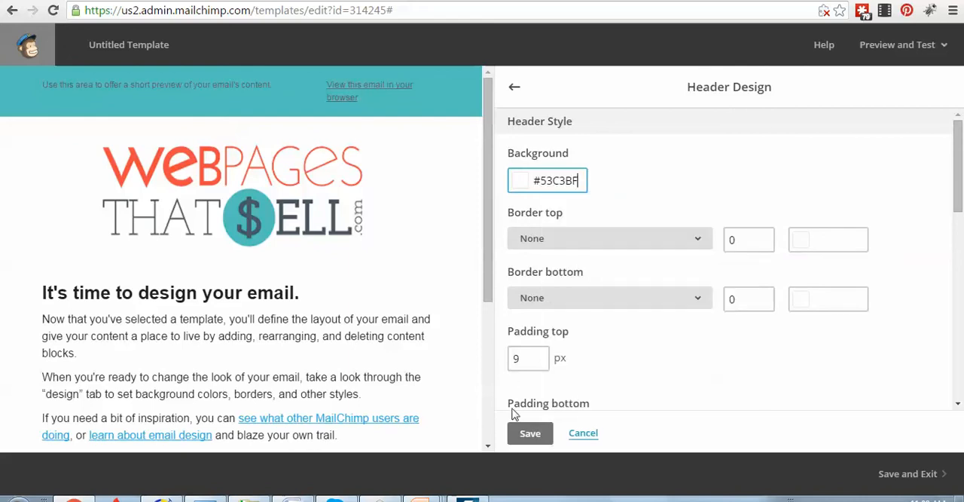
left_click(532, 434)
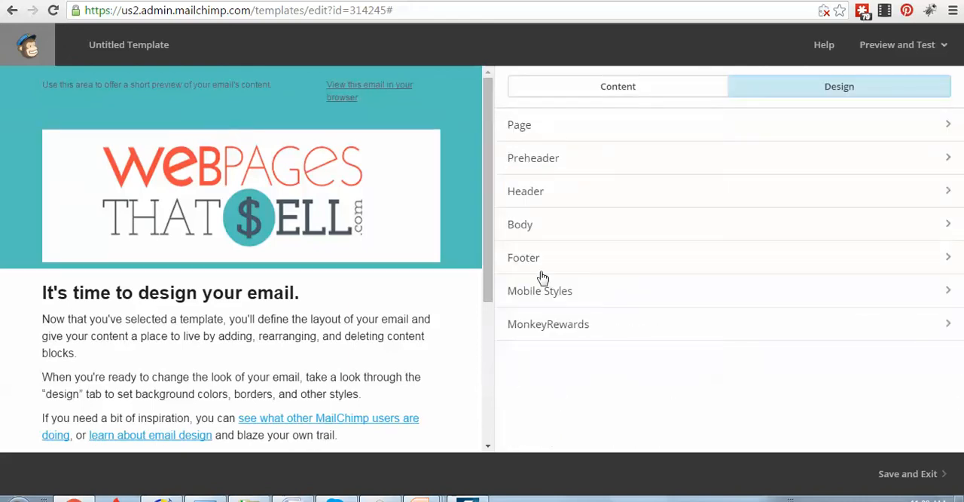
Set the body background color to the copied teal #53C3BF and save the body design
left_click(520, 226)
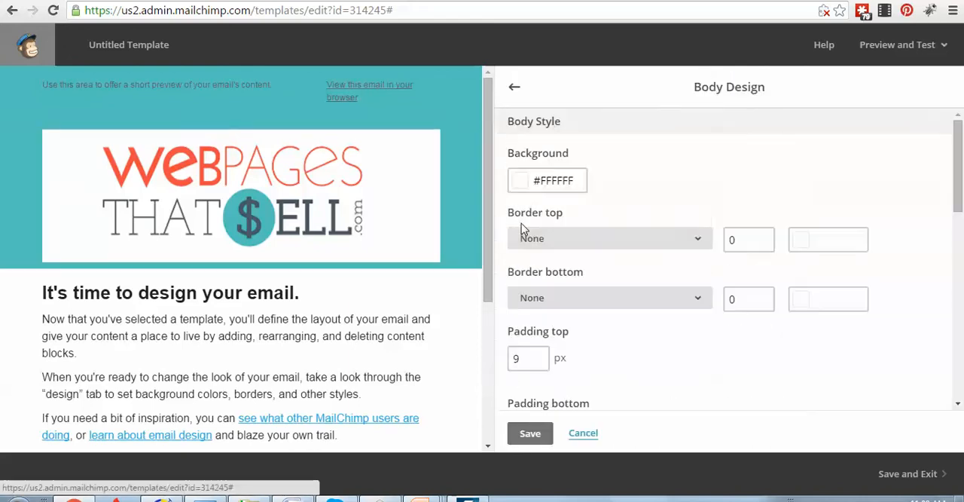
left_click(537, 180)
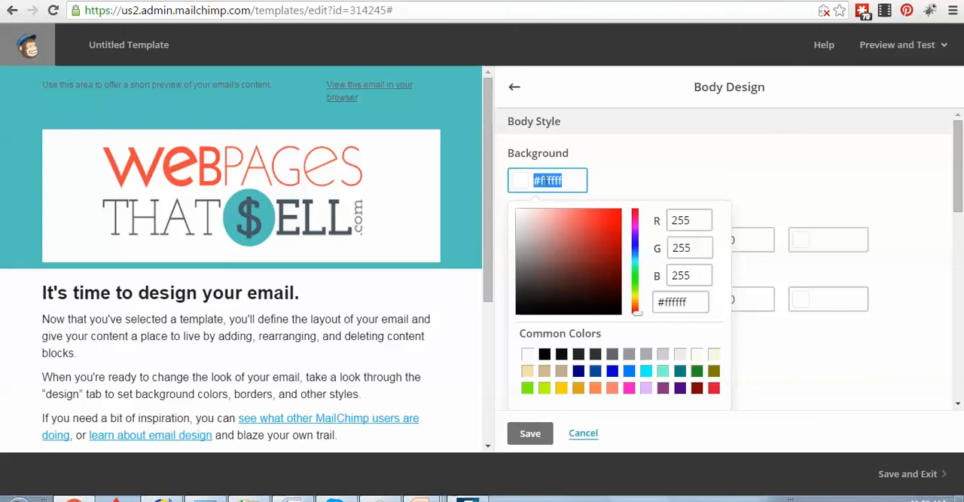
right_click(554, 181)
left_click(570, 223)
left_click(543, 442)
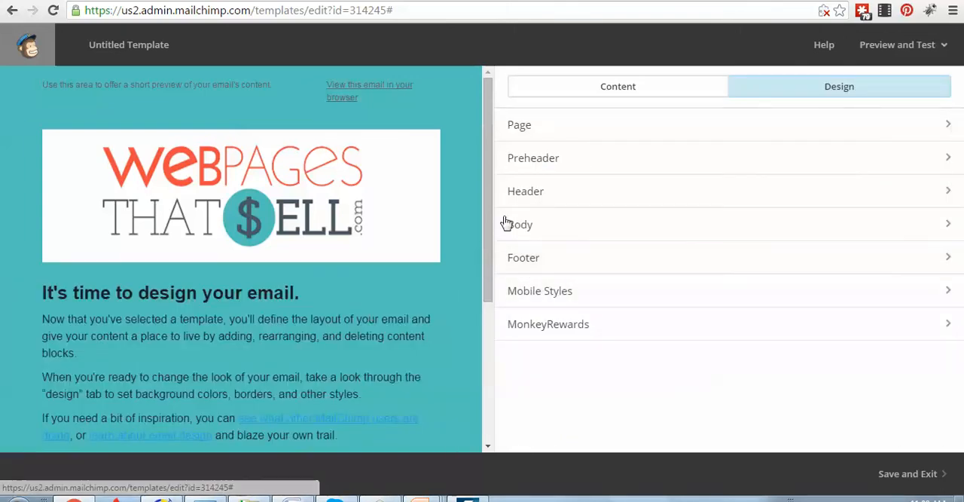
Set the footer background color to the copied teal #53C3BF and save the footer design
left_click_drag(488, 211, 474, 403)
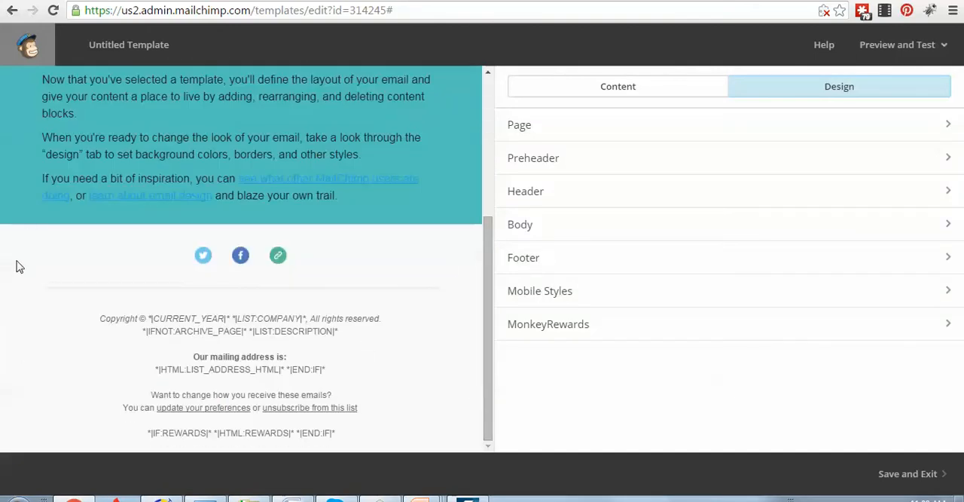
left_click(524, 227)
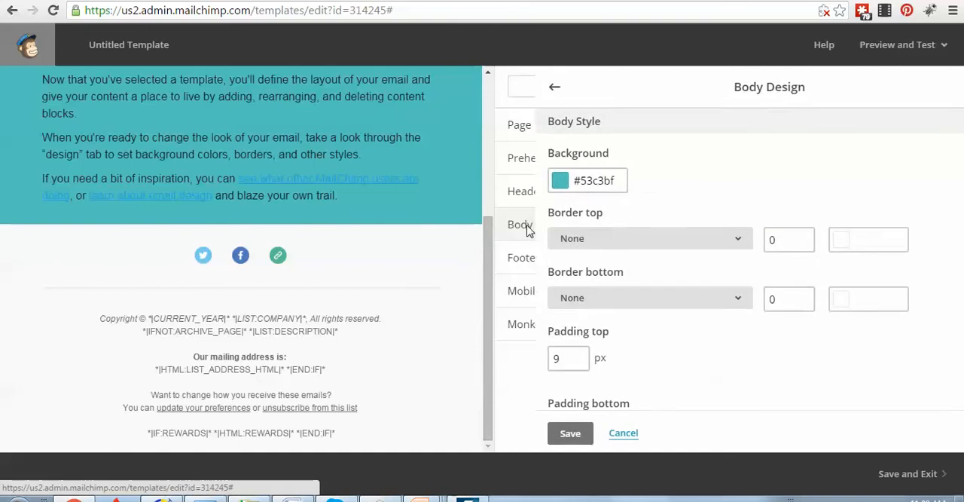
left_click(533, 434)
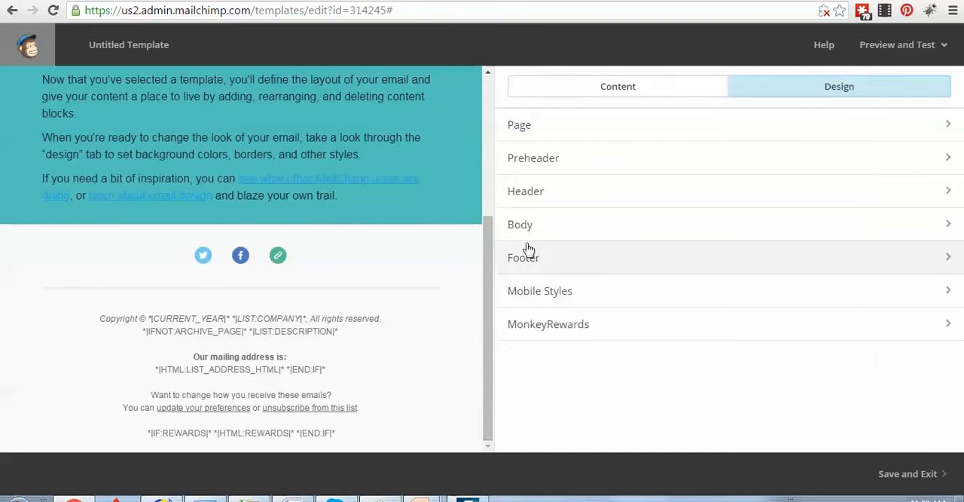
left_click(529, 265)
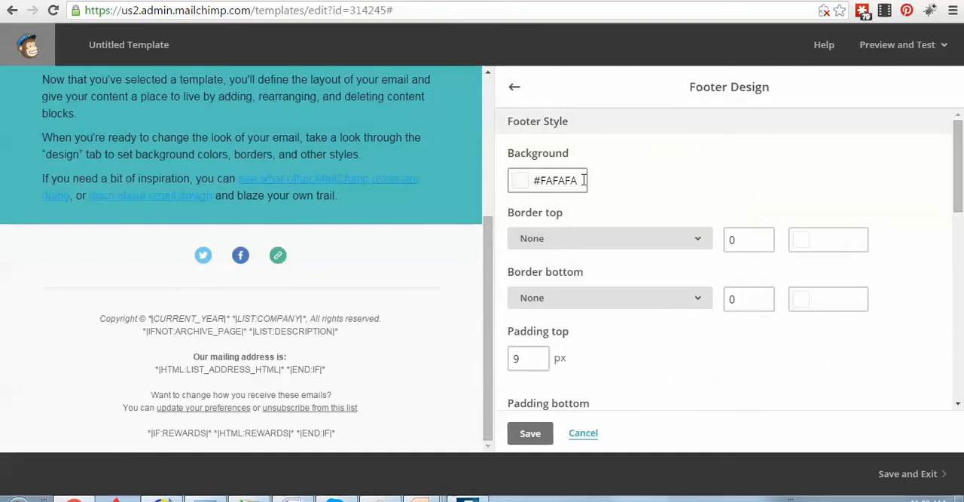
left_click_drag(584, 180, 531, 180)
right_click(556, 178)
left_click(566, 218)
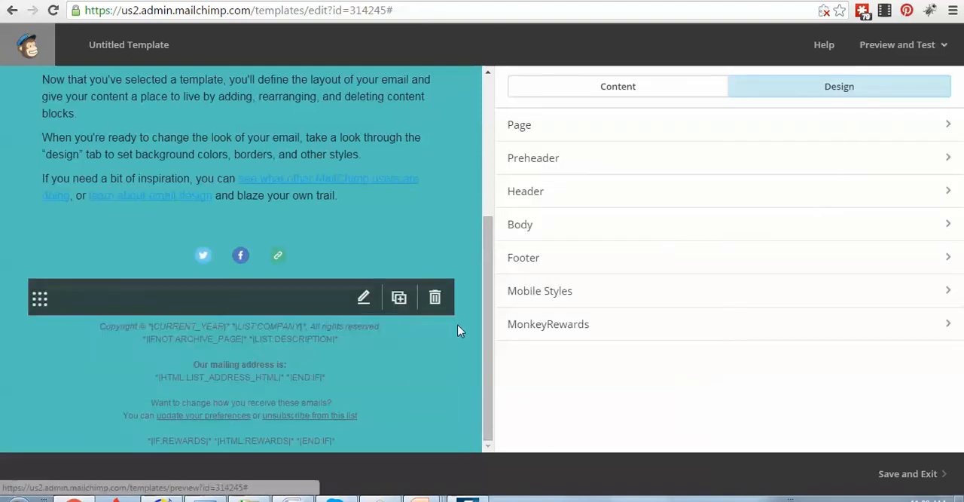
Switch to Color Cop, sample the dark gray #4A5963 from the logo's SELL lettering, and copy its hex code
scroll(437, 329, "up", 3)
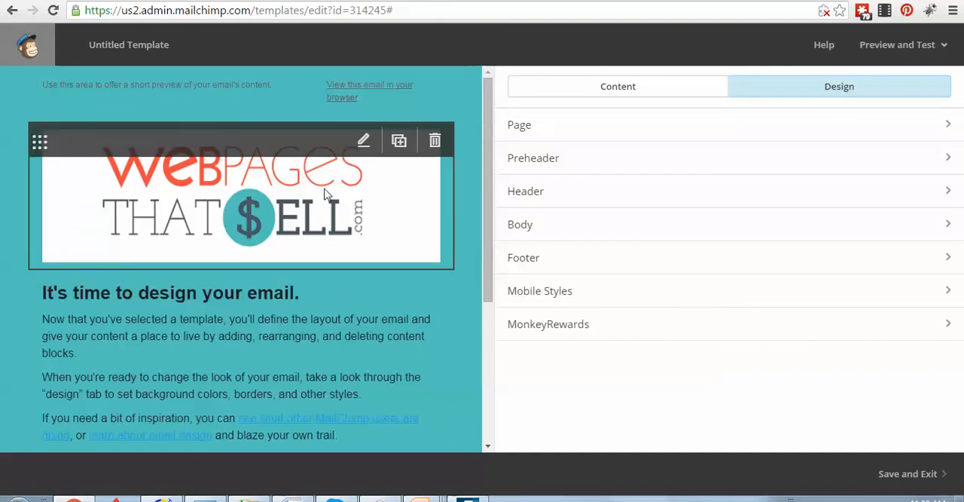
left_click(380, 498)
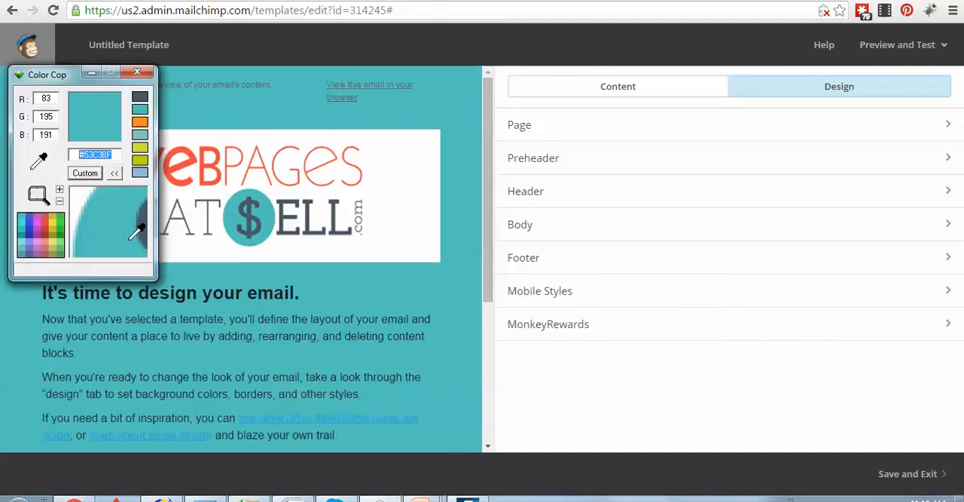
left_click_drag(44, 161, 139, 186)
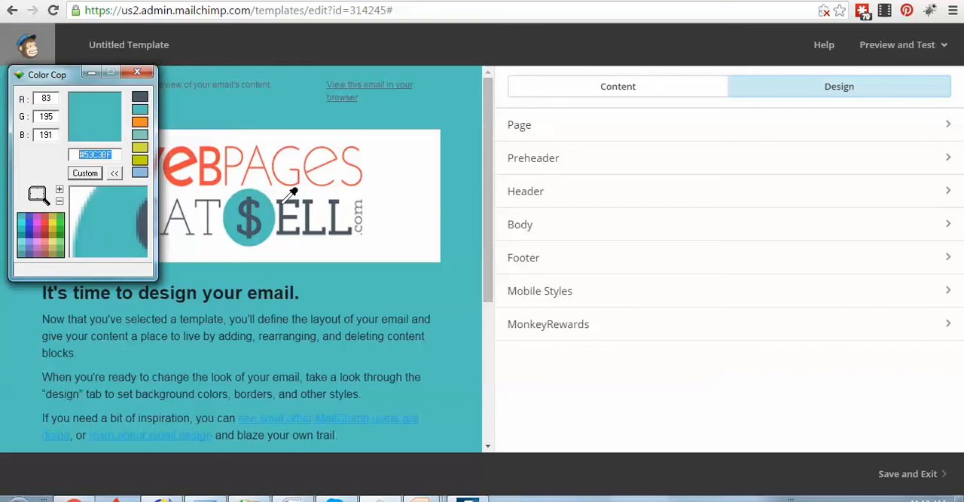
left_click_drag(282, 202, 282, 204)
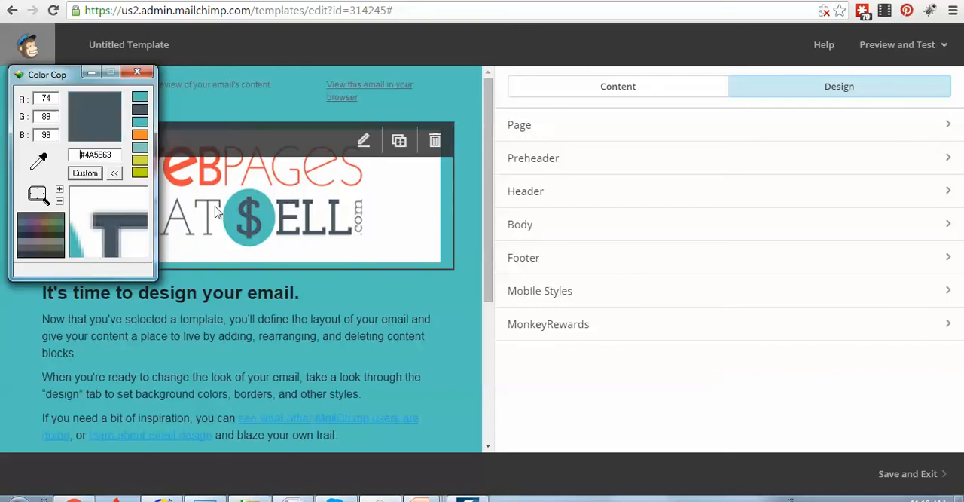
right_click(102, 155)
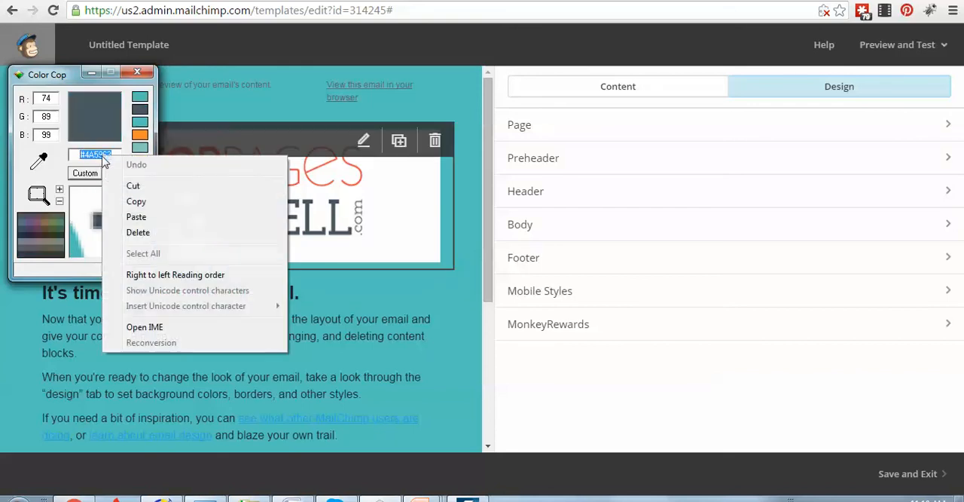
left_click(134, 200)
left_click(93, 74)
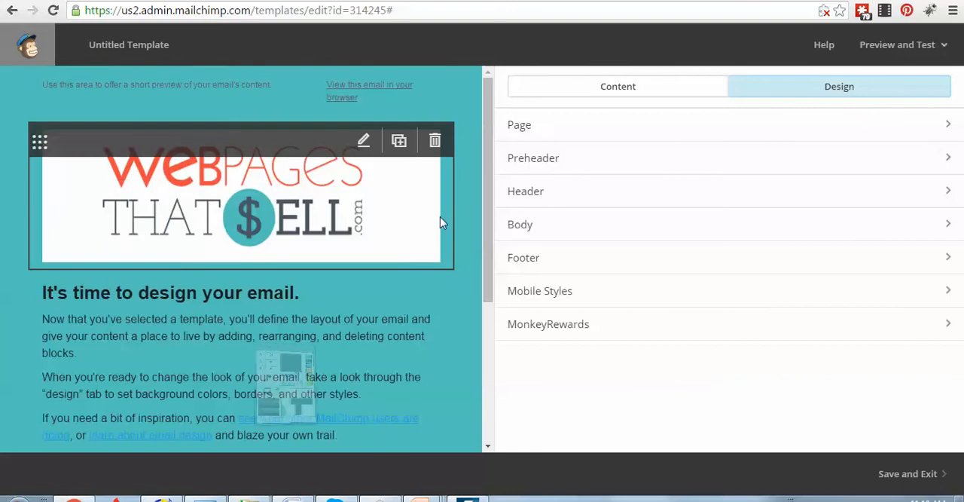
Set the Heading 1 text color in the page design to the copied dark gray #4A5963
left_click(558, 136)
left_click_drag(582, 337, 519, 332)
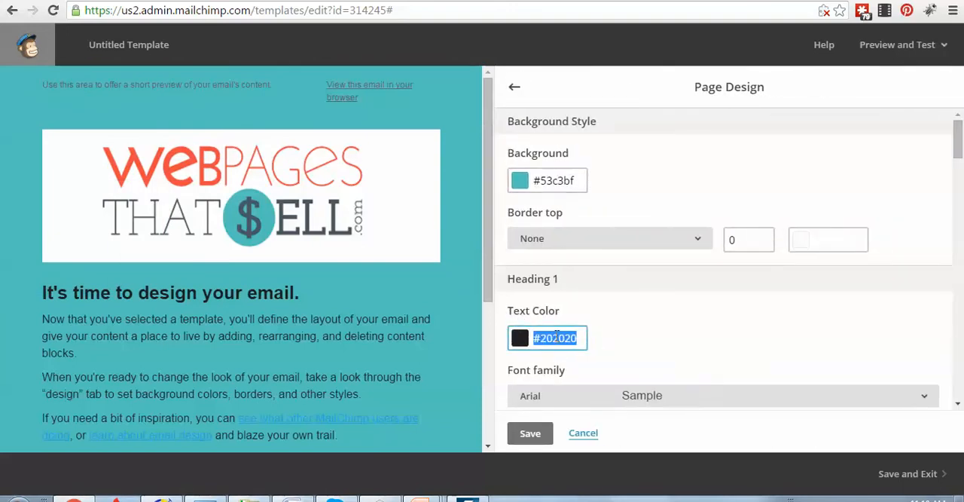
right_click(558, 336)
left_click(599, 150)
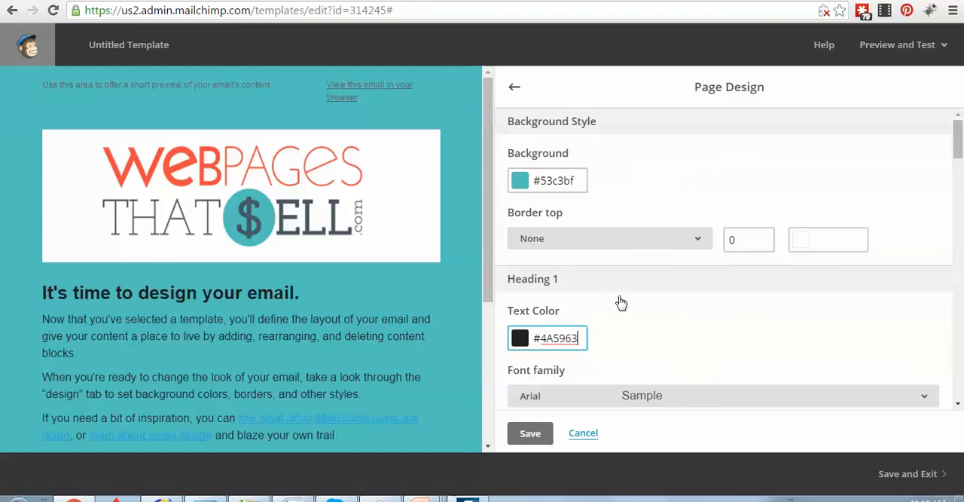
left_click(637, 318)
scroll(633, 317, "down", 1)
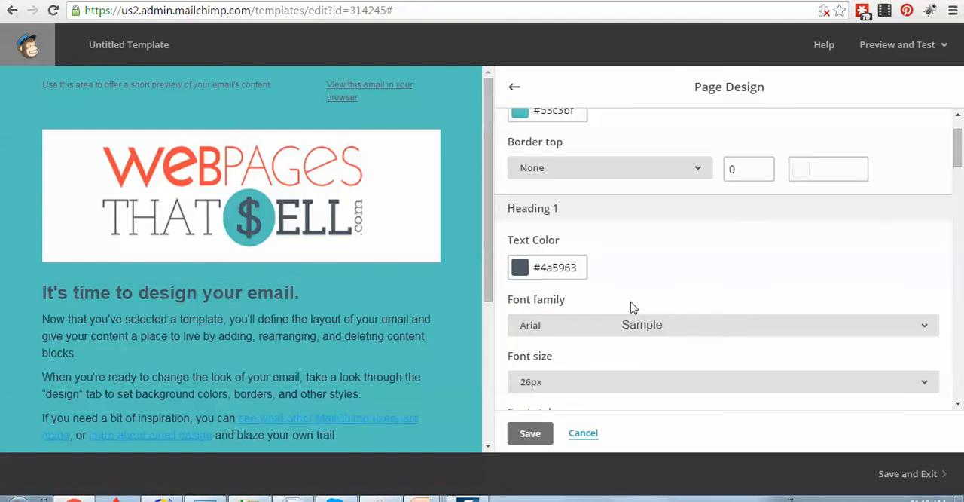
Set the Heading 1 text color to white, #ffffff
mouse_move(85, 289)
mouse_move(291, 300)
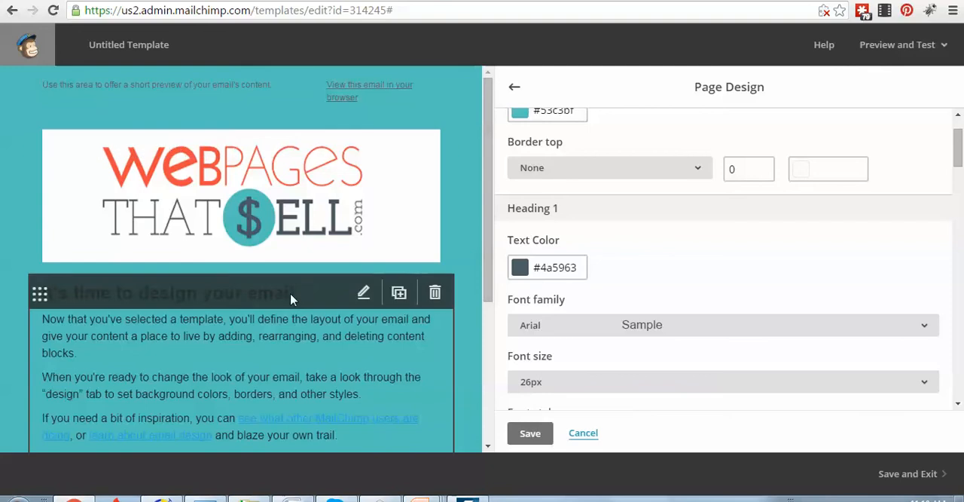
left_click(576, 271)
left_click_drag(576, 270, 535, 273)
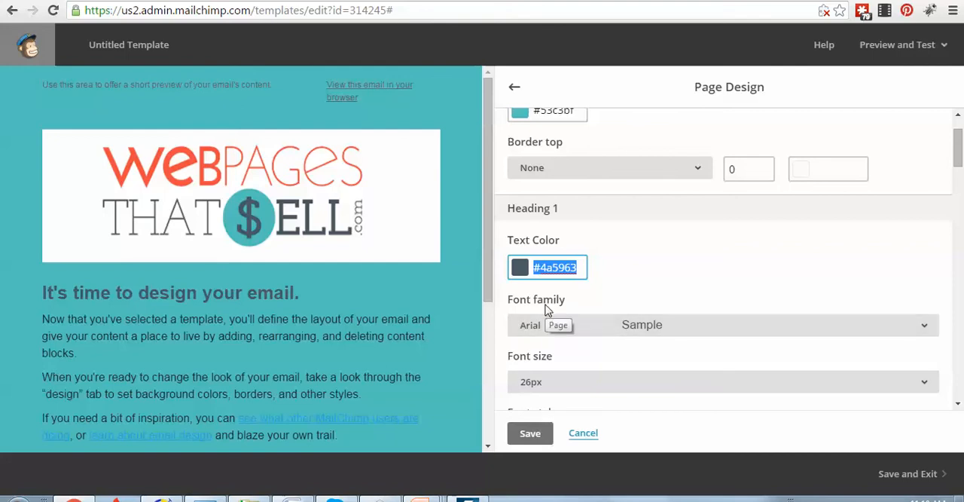
type("#ffffff")
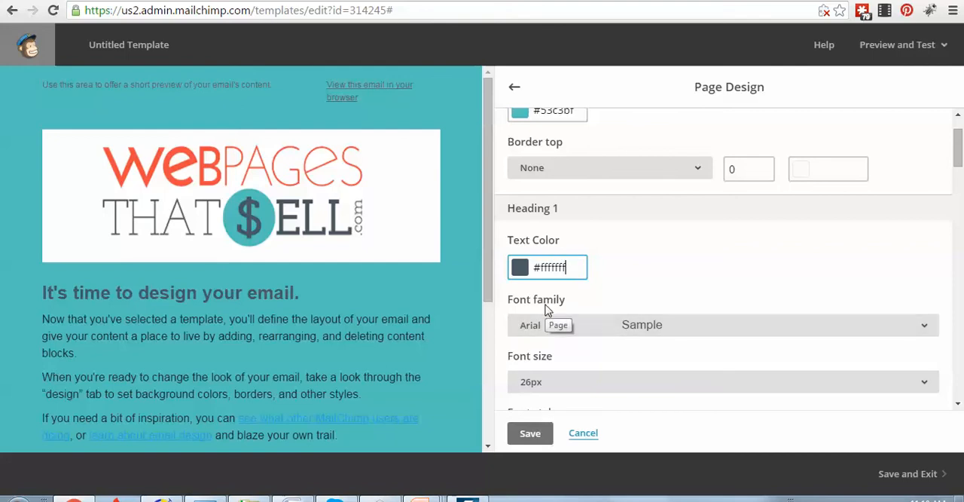
type("f")
key("BackSpace")
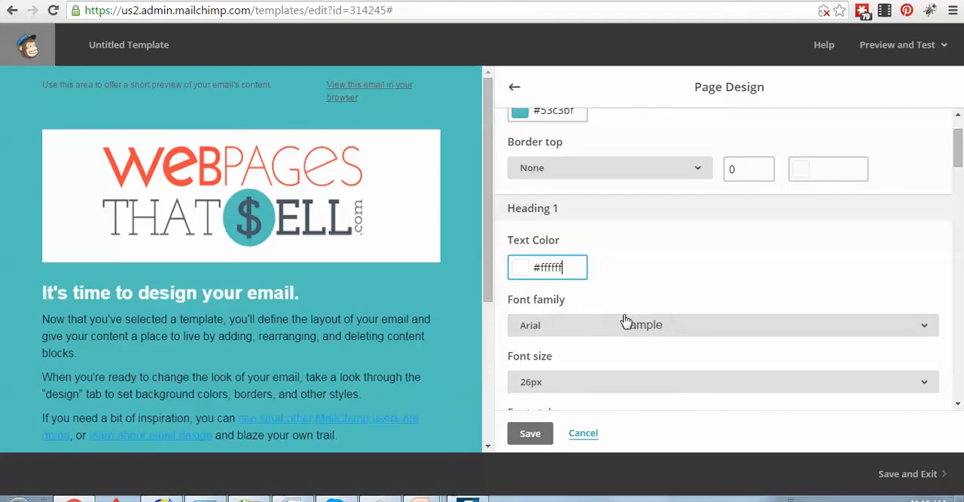
Set the Heading 1 font family to Trebuchet MS
left_click(669, 330)
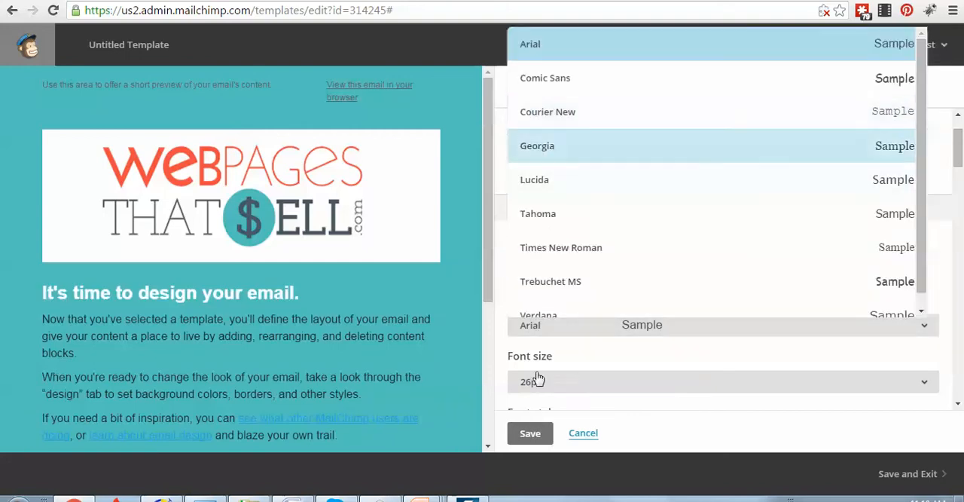
left_click(638, 357)
left_click(665, 325)
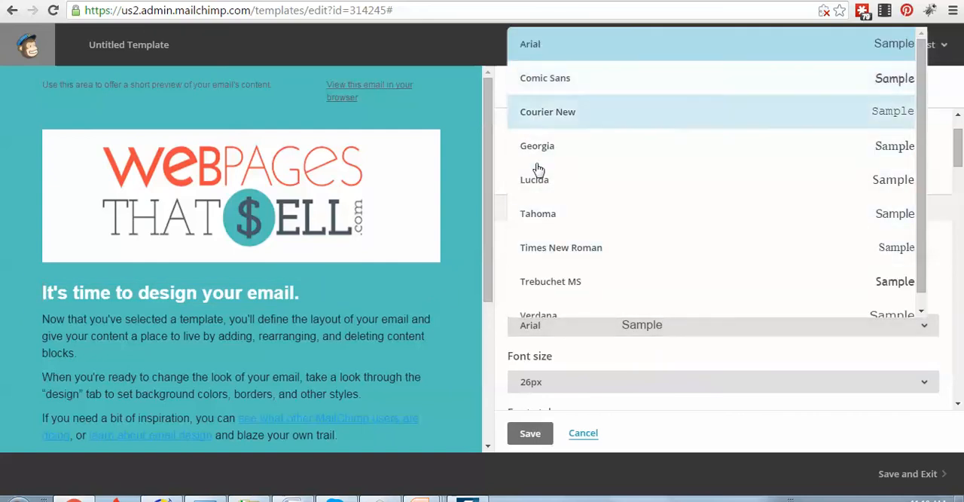
scroll(546, 296, "down", 1)
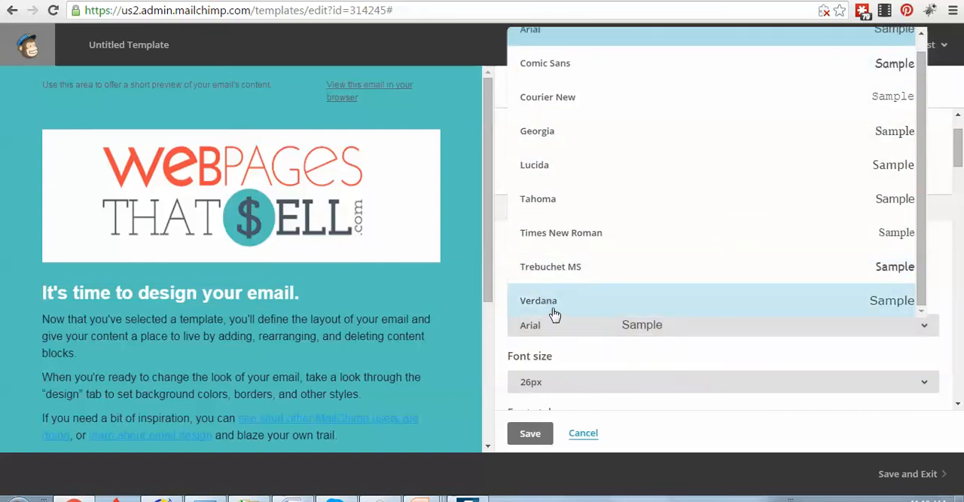
scroll(560, 302, "up", 1)
scroll(565, 296, "down", 1)
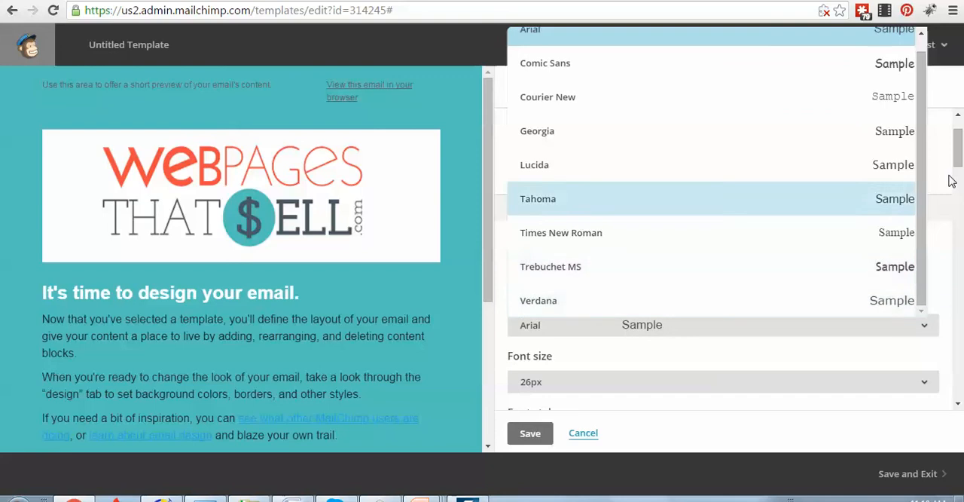
scroll(921, 165, "up", 1)
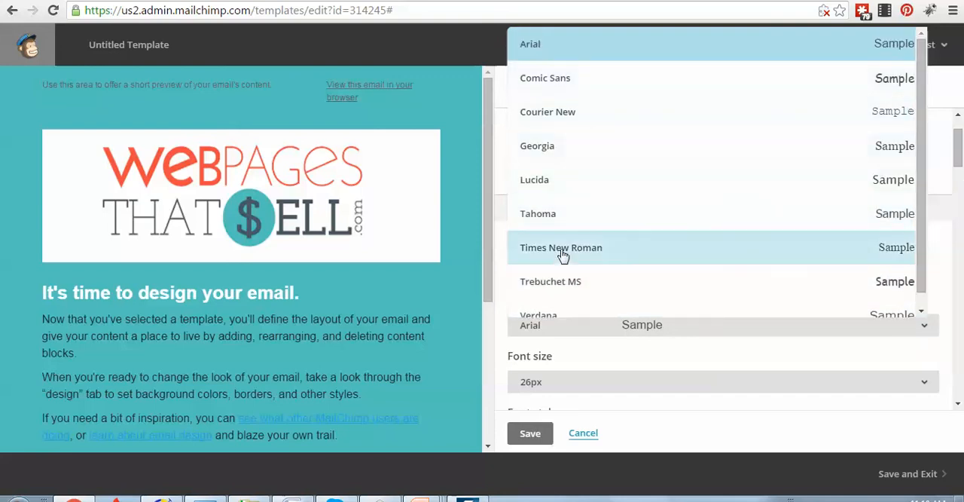
left_click(562, 286)
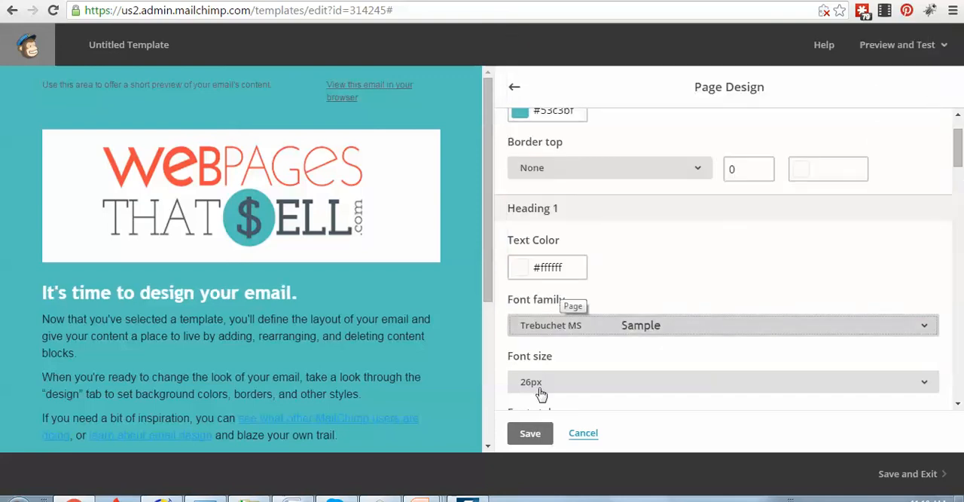
Center-align the Heading 1 text and save the page design
scroll(559, 376, "down", 2)
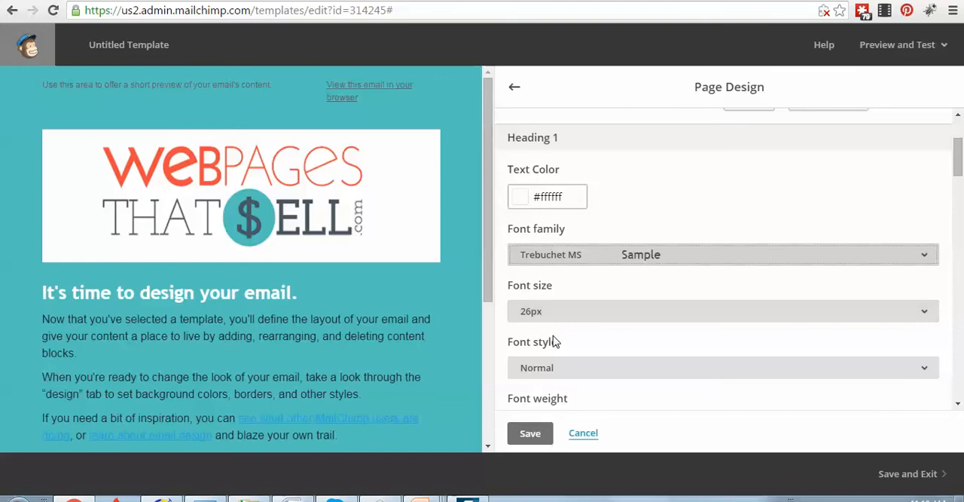
scroll(558, 347, "down", 2)
scroll(561, 367, "down", 3)
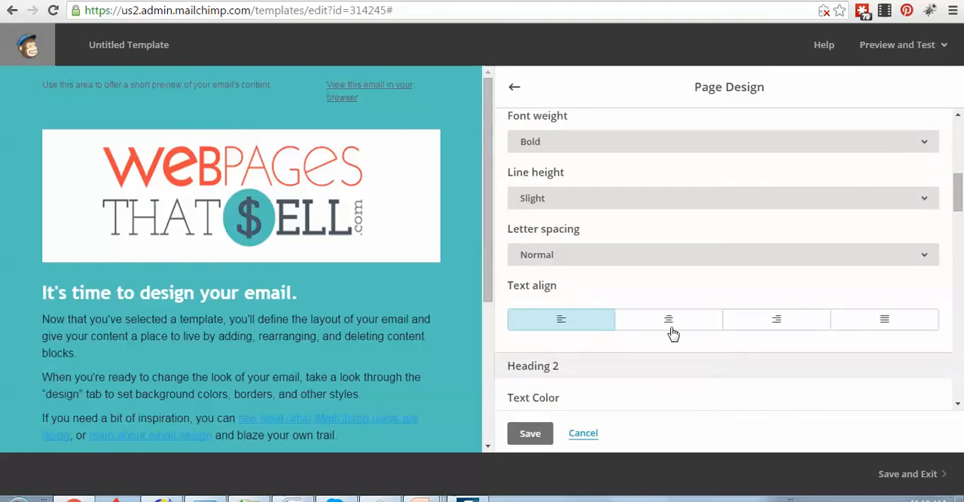
left_click(676, 325)
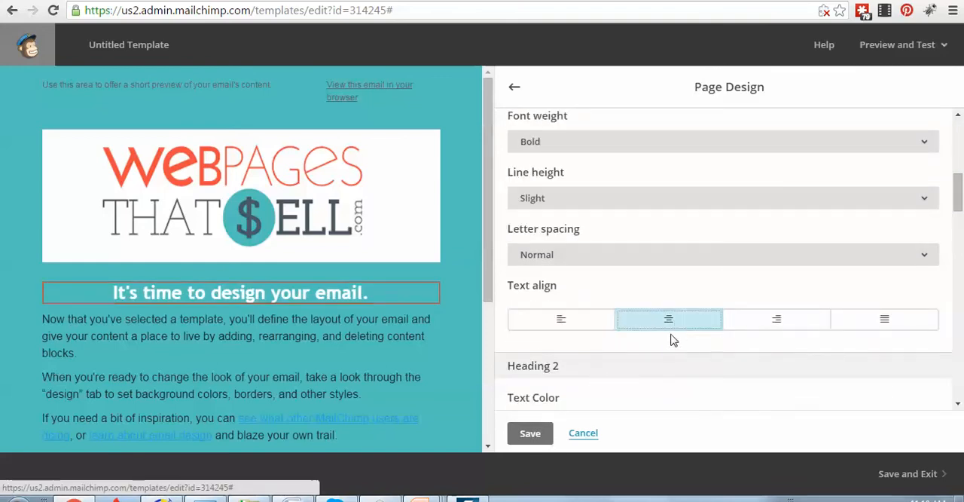
scroll(628, 365, "down", 1)
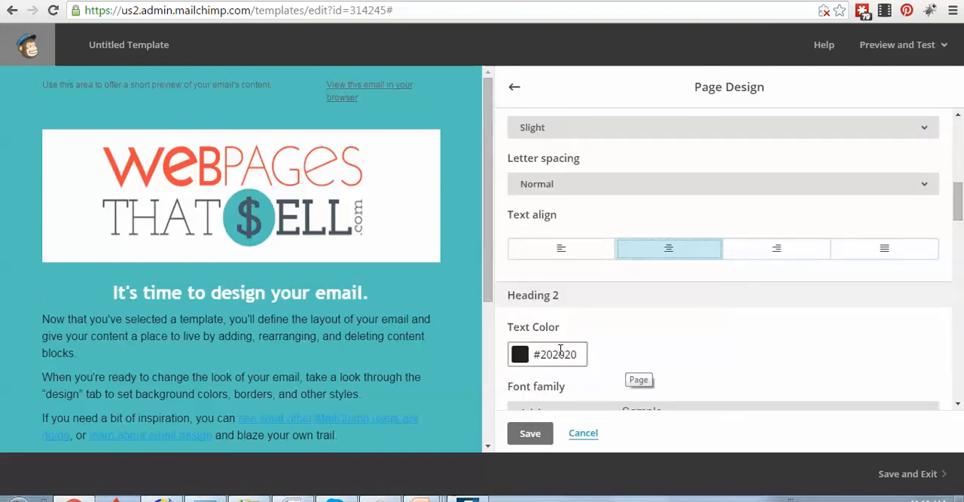
scroll(571, 273, "up", 3)
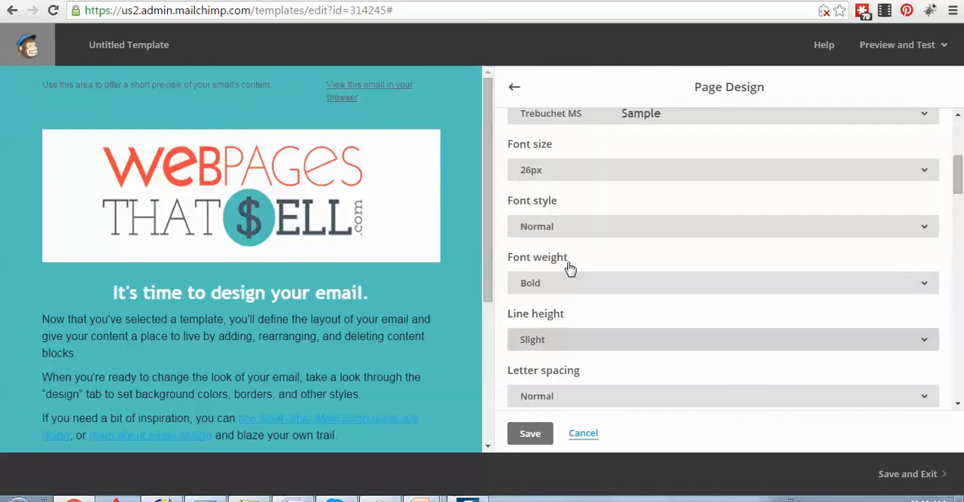
scroll(570, 241, "up", 1)
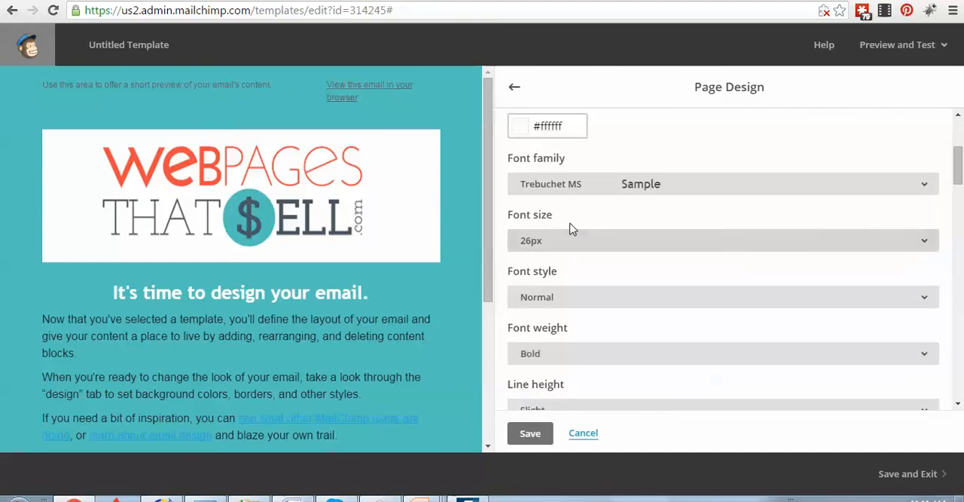
left_click(530, 434)
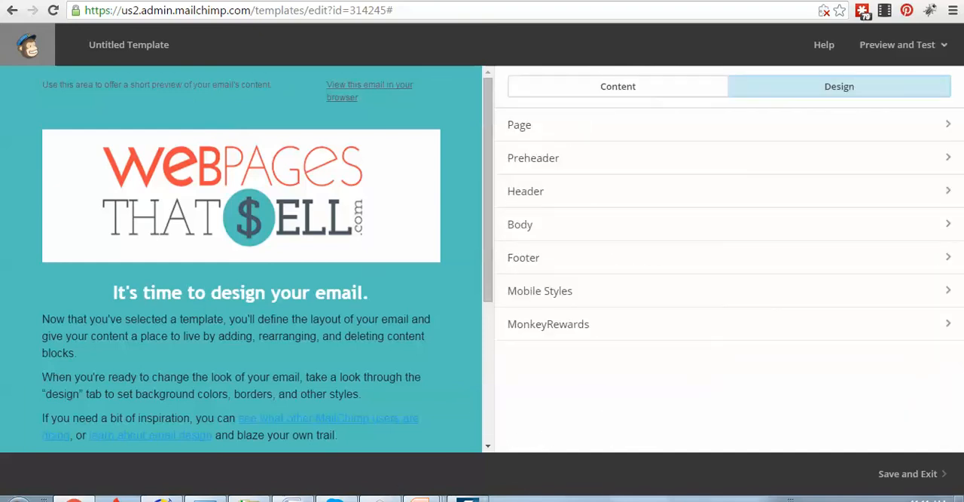
Set the Heading 2 text color in the page design to the dark gray #4A5963 from Color Cop and save
left_click(380, 498)
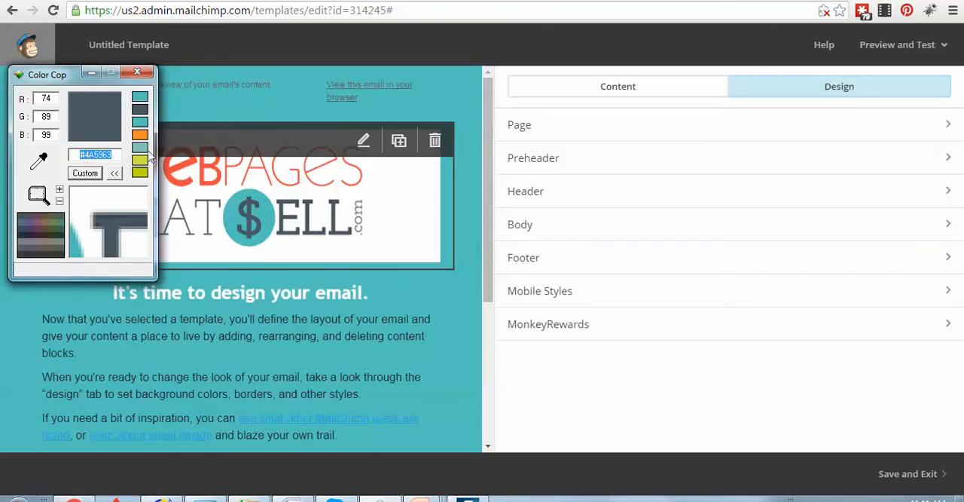
left_click(91, 71)
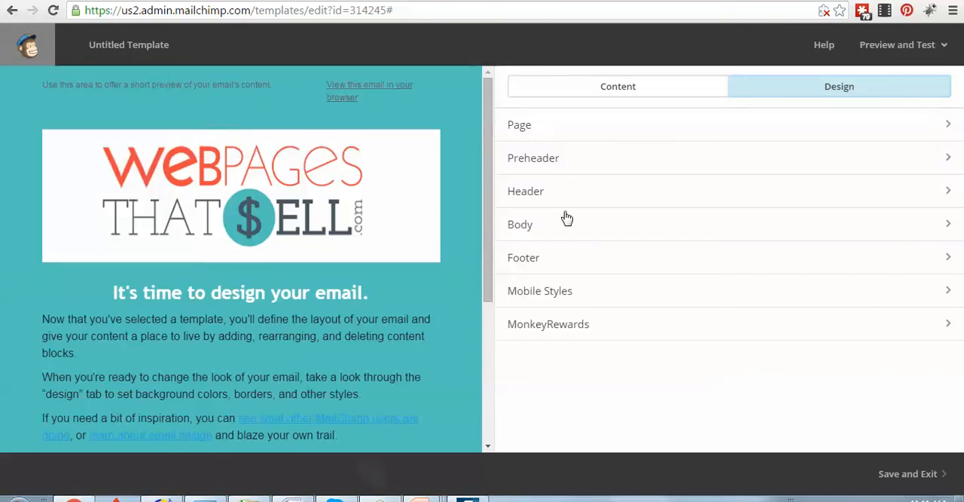
left_click(549, 130)
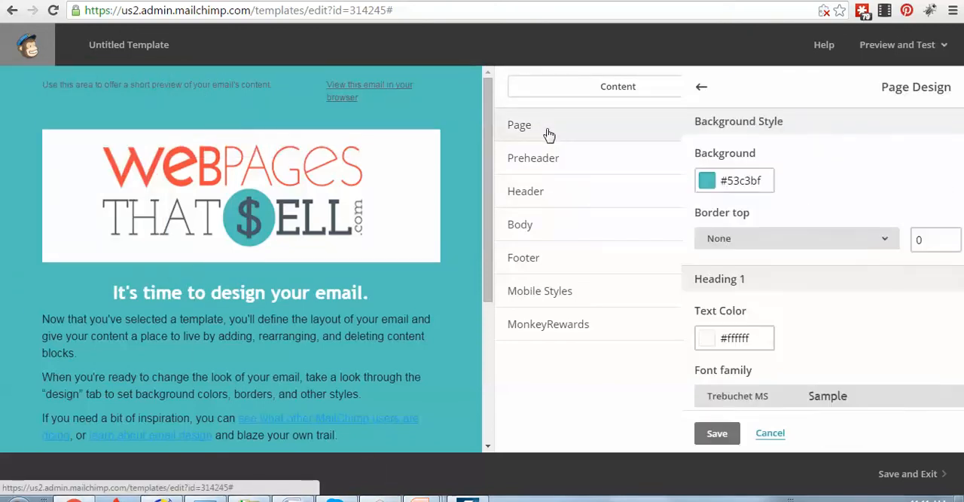
scroll(649, 343, "down", 7)
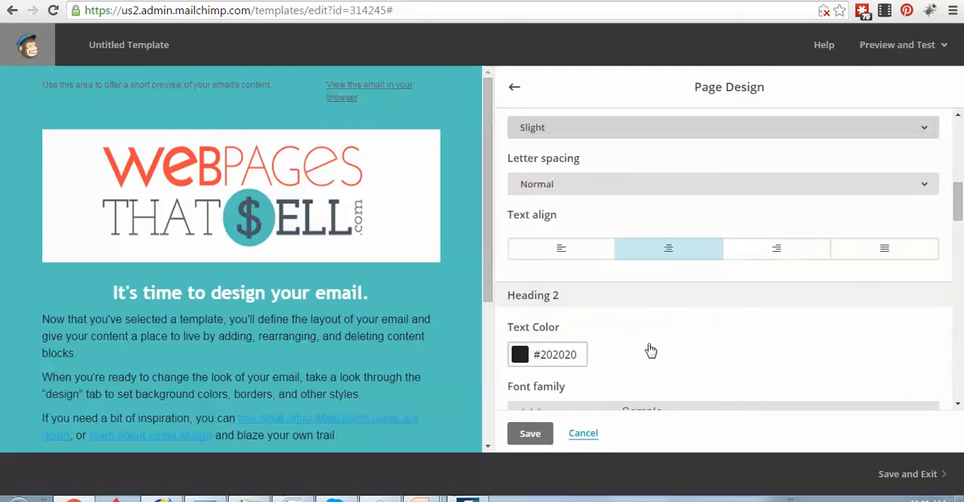
left_click_drag(576, 209, 532, 213)
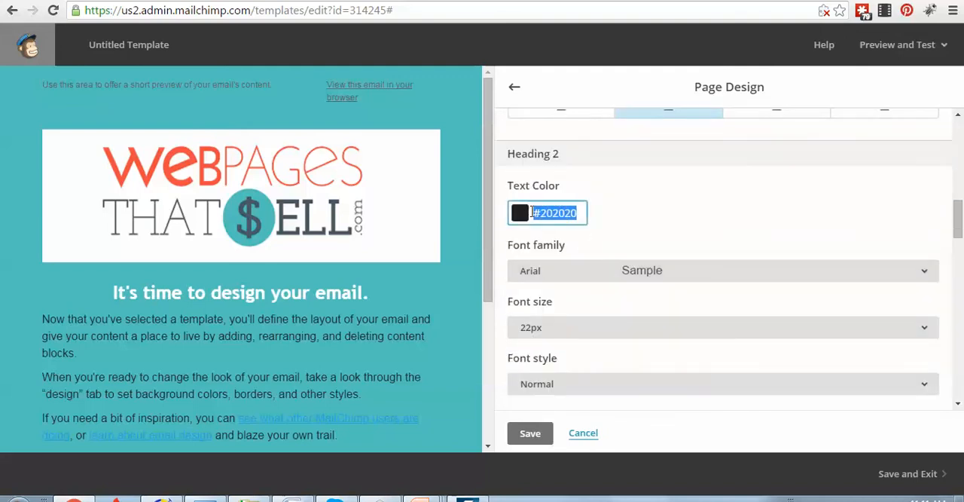
right_click(540, 213)
left_click(565, 253)
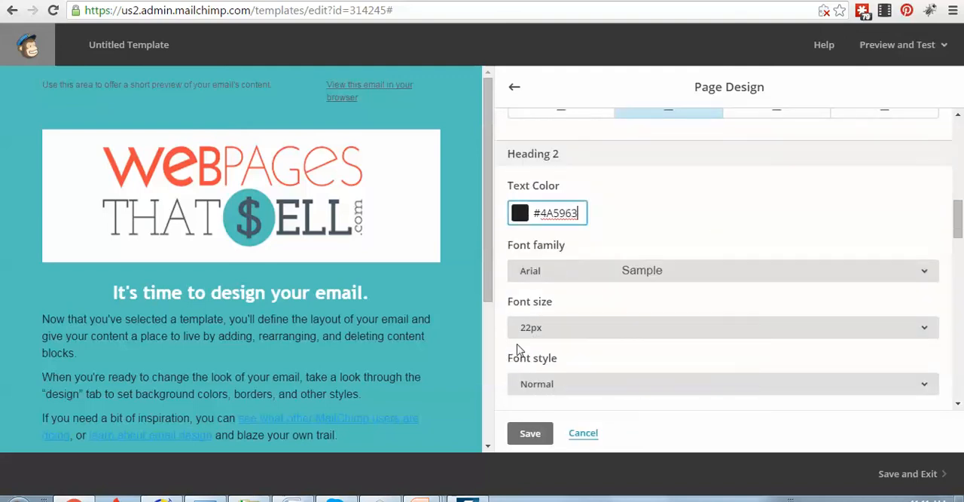
left_click(527, 435)
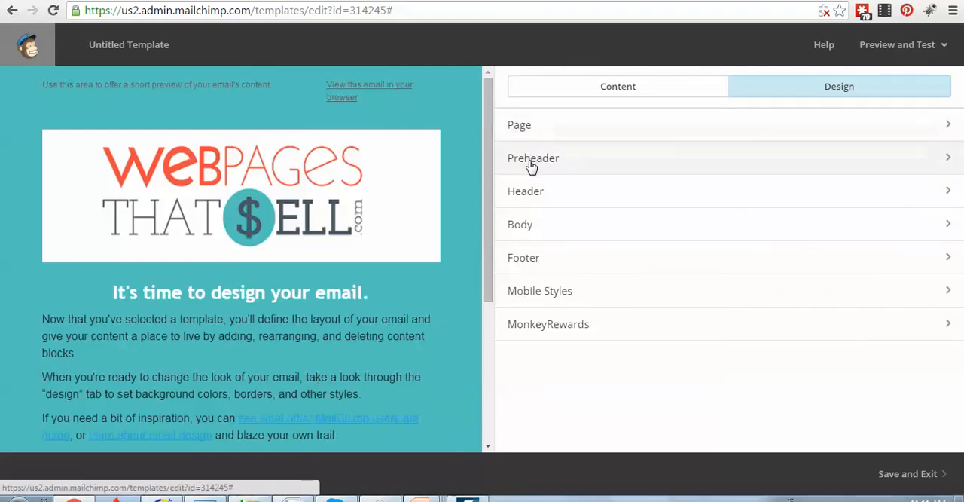
Set the preheader text color to #4A5963 and its font family to Trebuchet MS, saving the preheader design
left_click(562, 164)
scroll(623, 377, "down", 4)
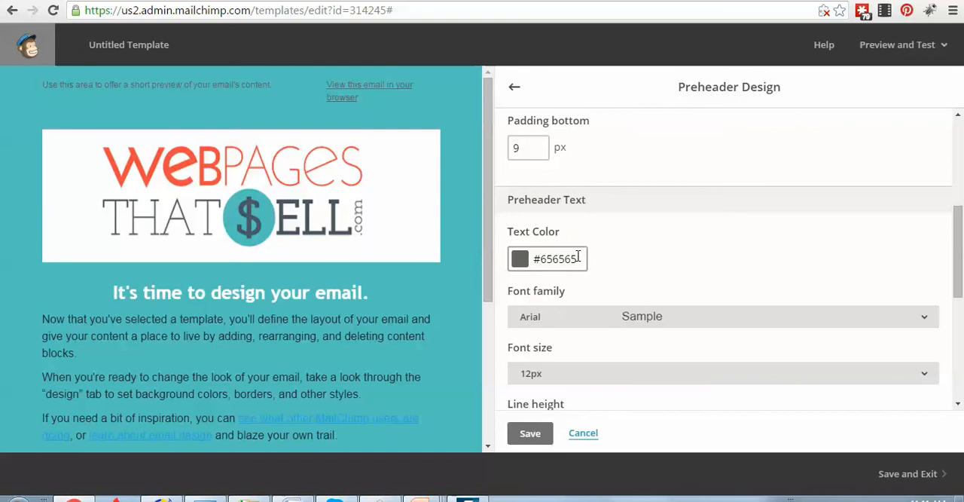
left_click_drag(578, 256, 530, 258)
type("#4A5963")
left_click(648, 323)
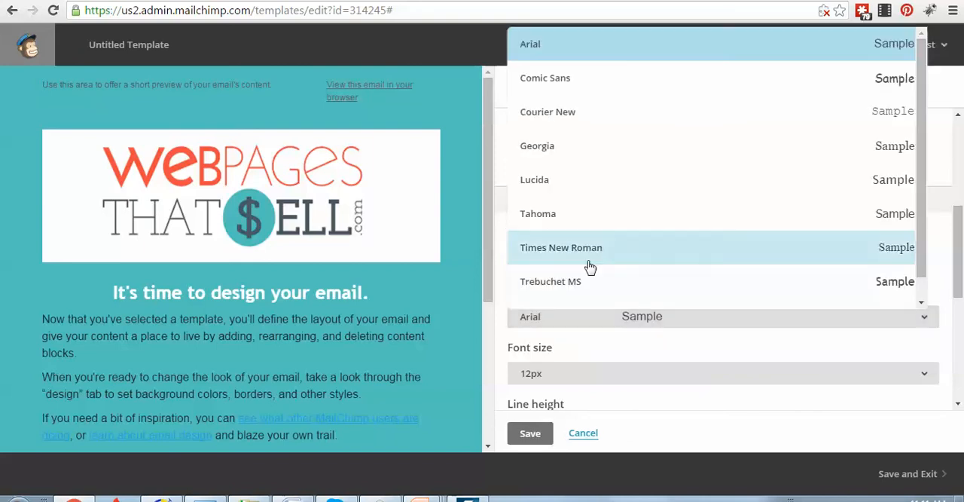
left_click(540, 283)
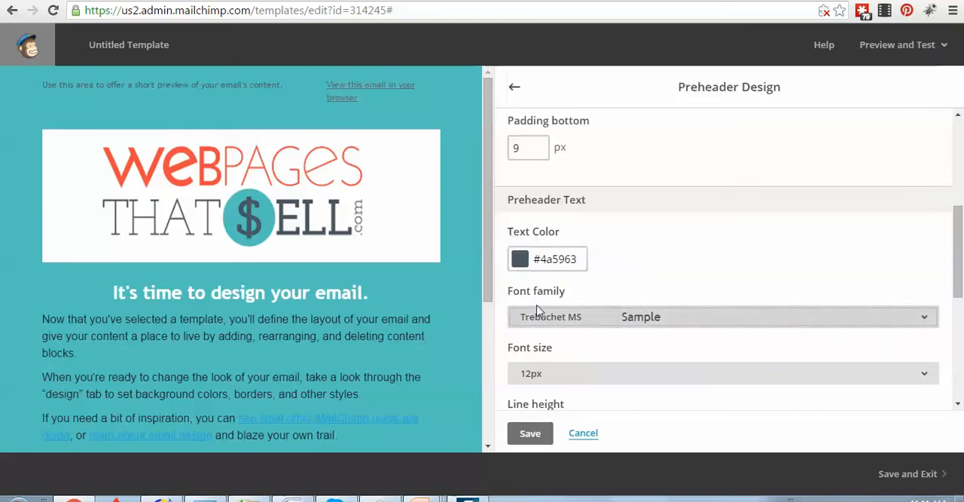
left_click(531, 434)
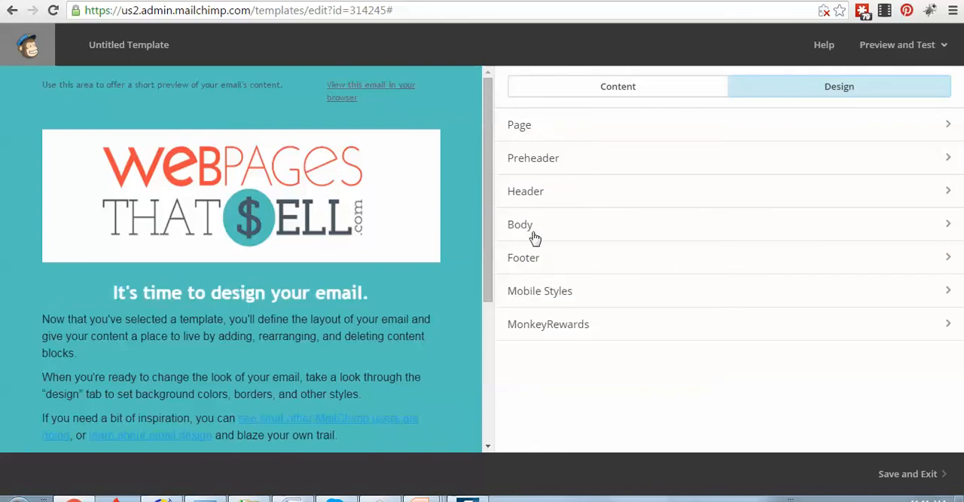
Set the body text color to #4A5963 and save the body design
left_click(528, 194)
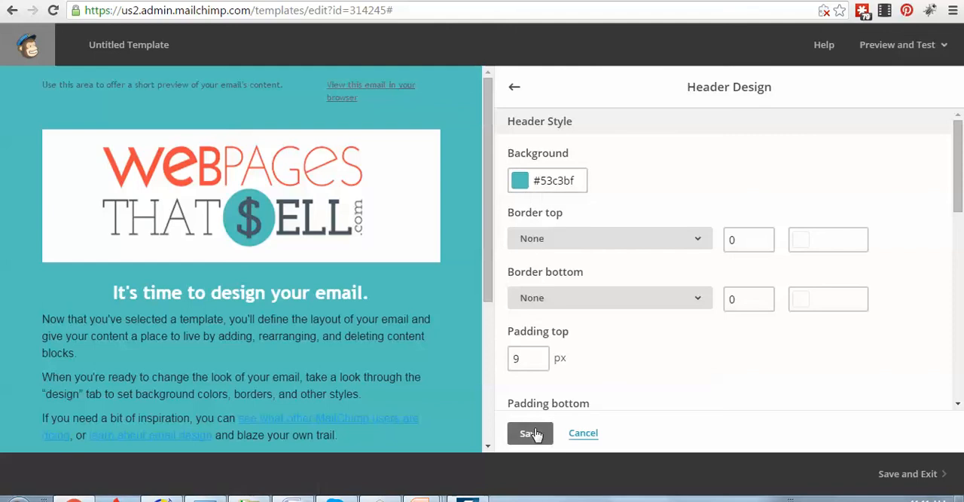
left_click(536, 436)
left_click(527, 240)
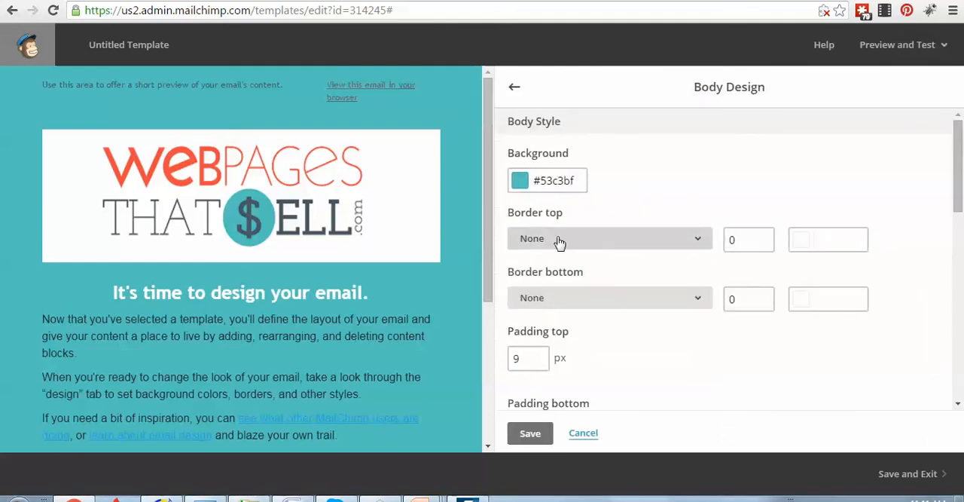
scroll(571, 385, "down", 2)
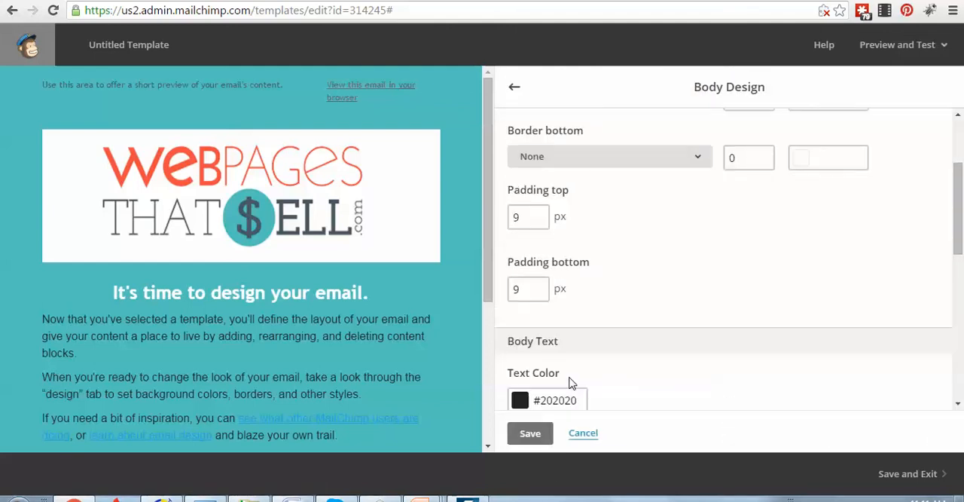
left_click_drag(578, 401, 514, 398)
type("#4A5963")
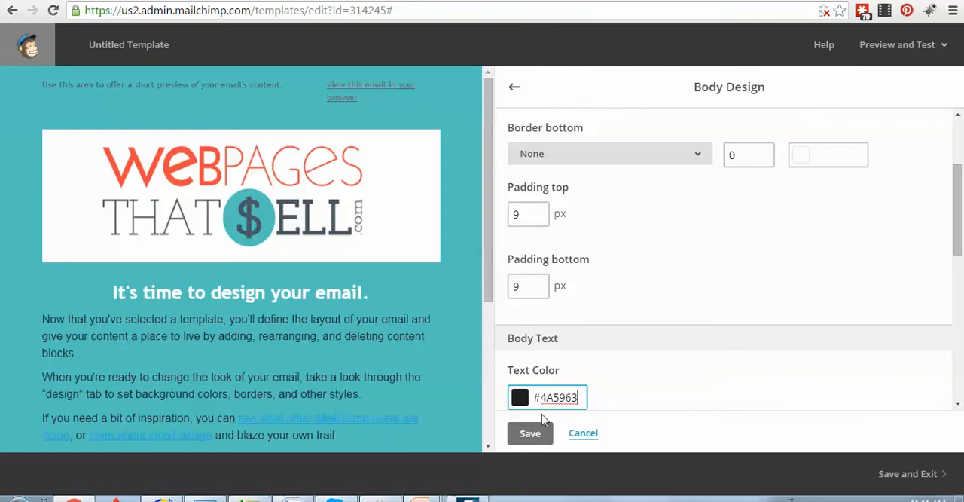
left_click(530, 434)
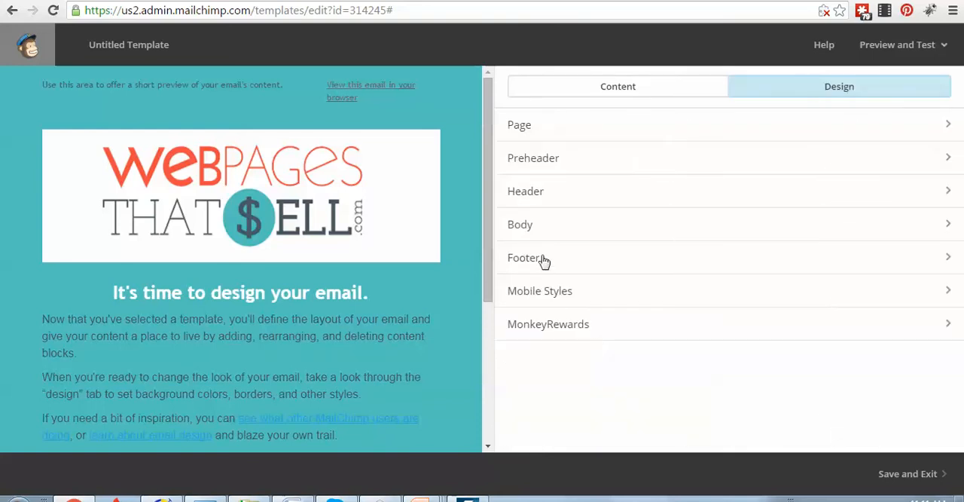
Set the body text font family to Trebuchet MS and save the body design
left_click(531, 226)
scroll(585, 356, "down", 3)
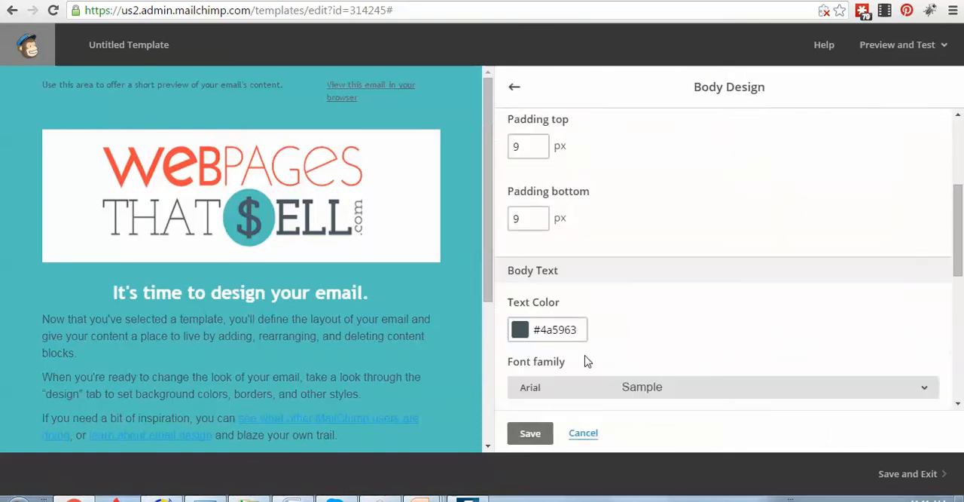
scroll(585, 362, "down", 2)
left_click(635, 246)
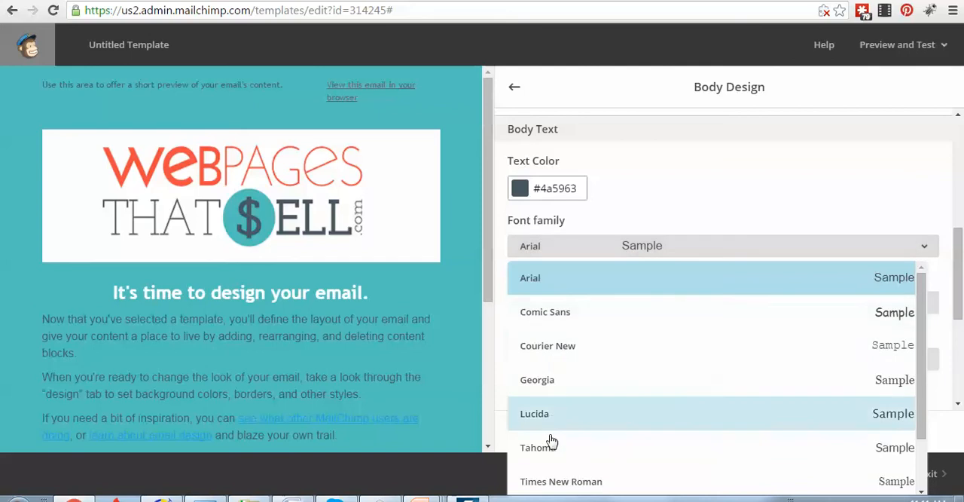
scroll(543, 475, "down", 1)
left_click(542, 459)
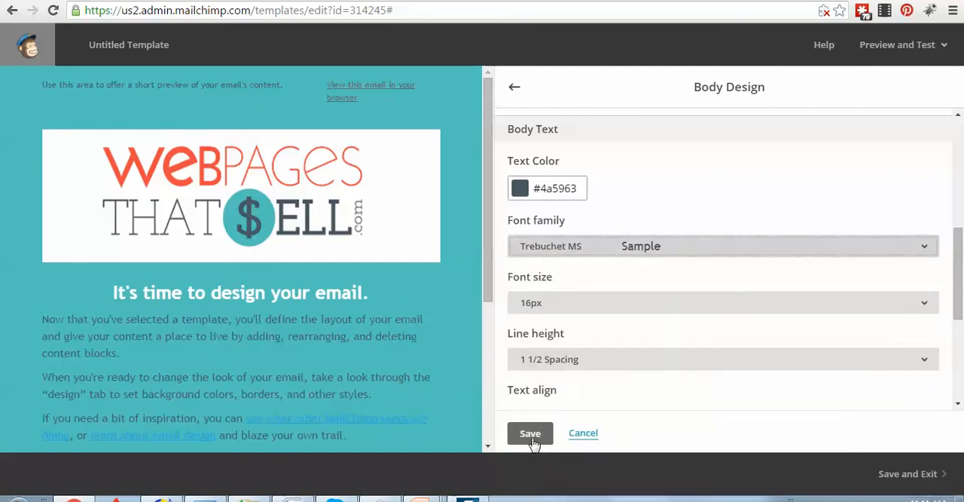
left_click(531, 435)
Save the finished template under the name 2016eNewsletter and exit the template editor
scroll(268, 371, "down", 3)
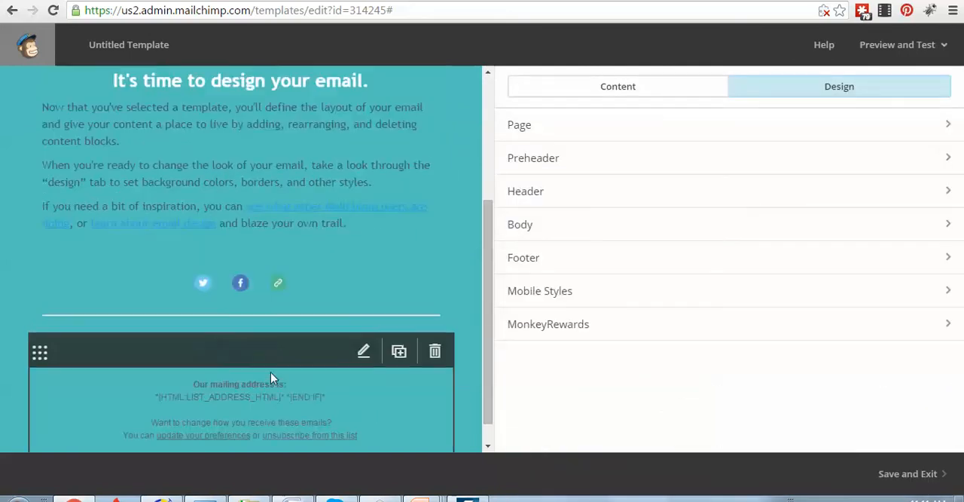
scroll(269, 379, "up", 3)
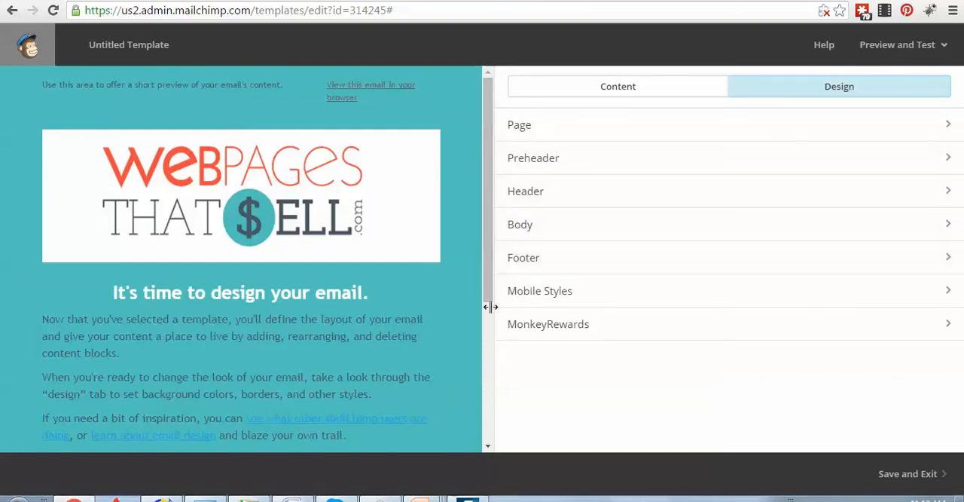
left_click(940, 483)
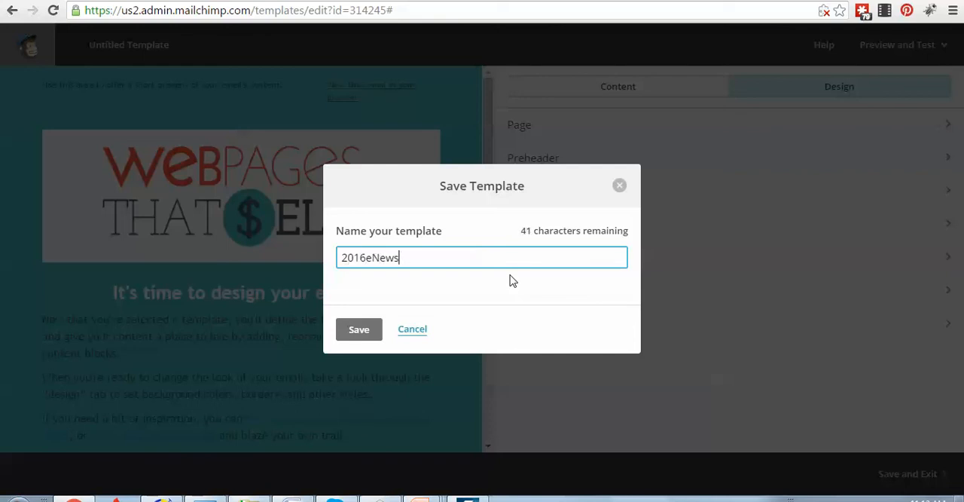
left_click(348, 333)
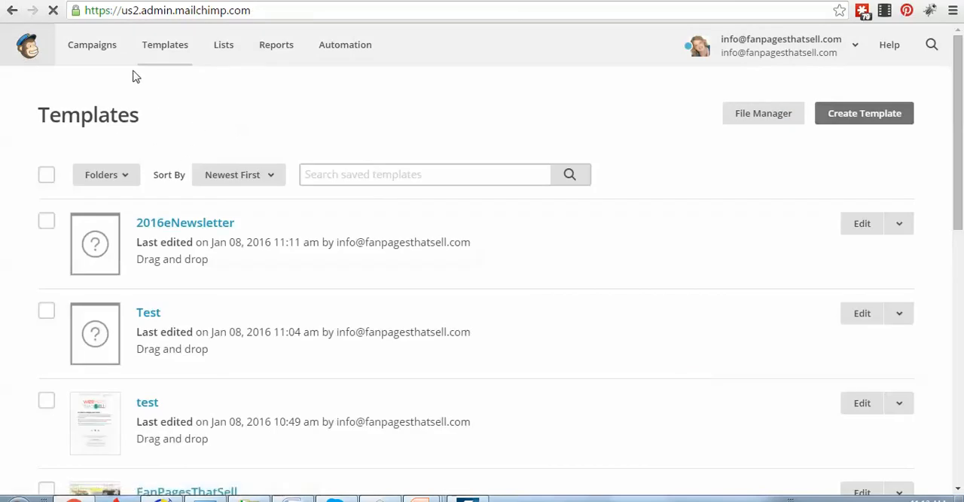
Create a new campaign of the regular type
left_click(101, 53)
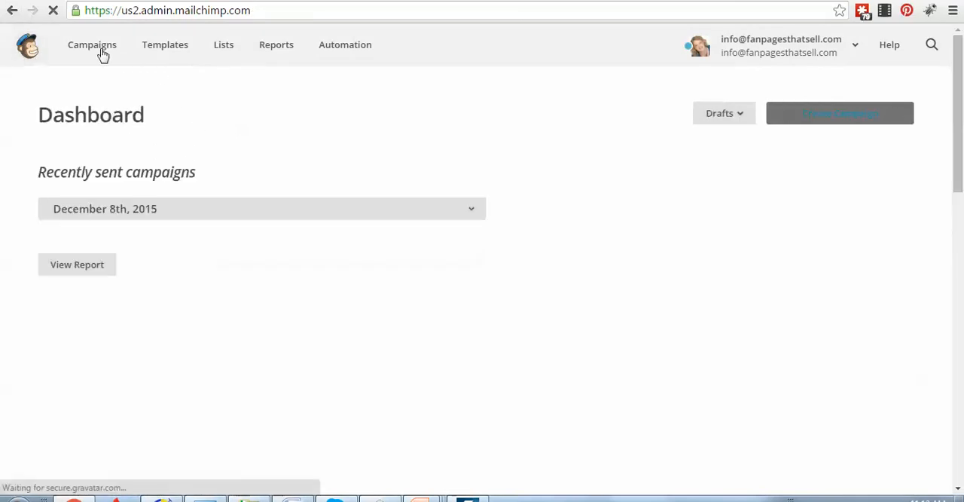
left_click(817, 115)
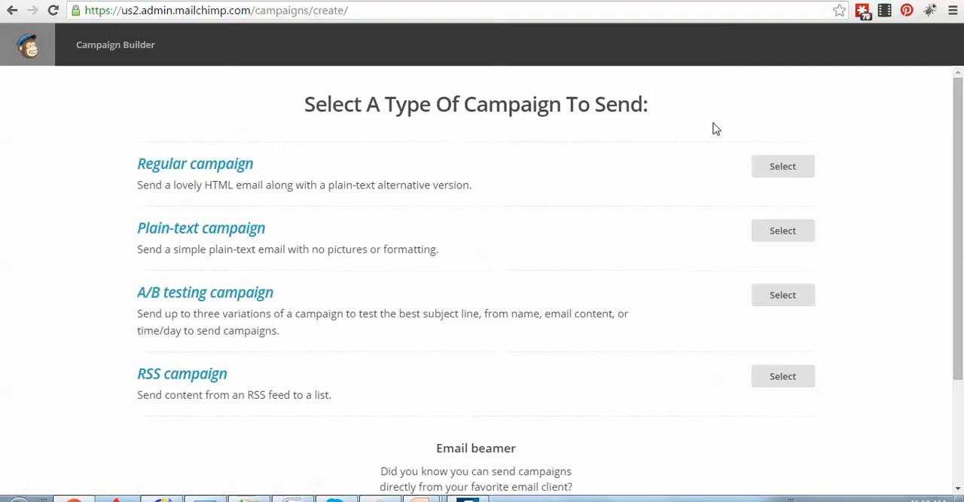
left_click(783, 166)
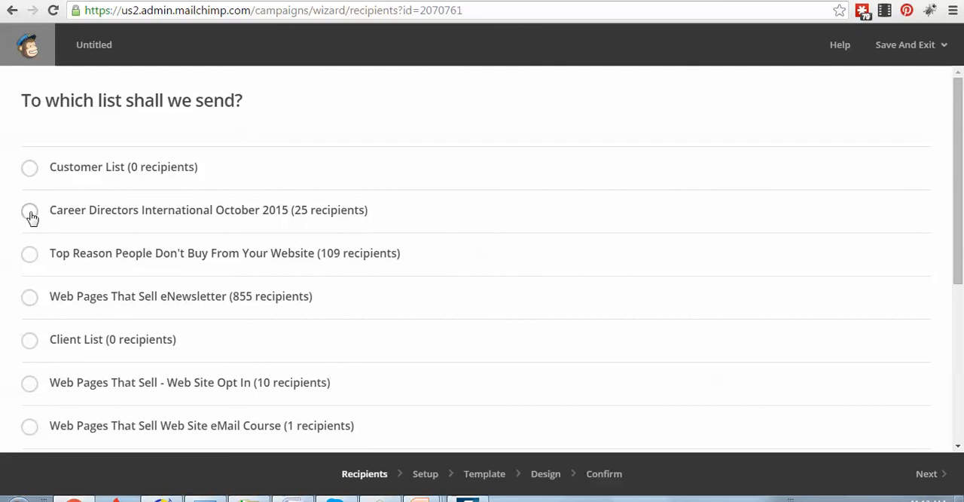
Choose the entire Customer List as the campaign's recipients and continue to the campaign setup
left_click(29, 255)
scroll(41, 359, "down", 2)
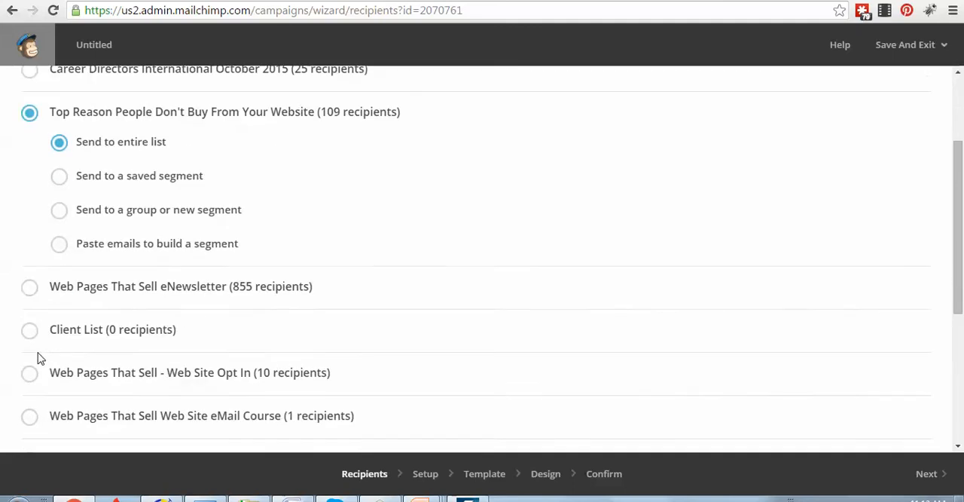
scroll(67, 192, "up", 2)
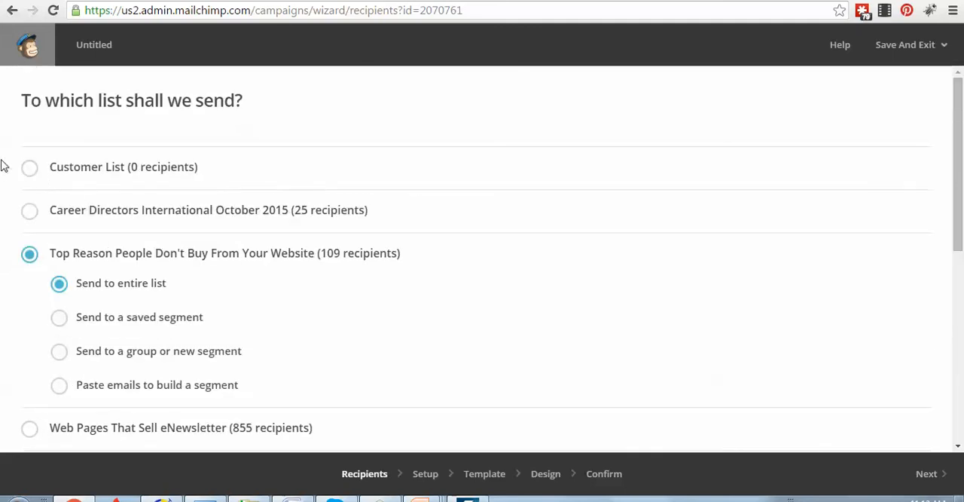
left_click(28, 168)
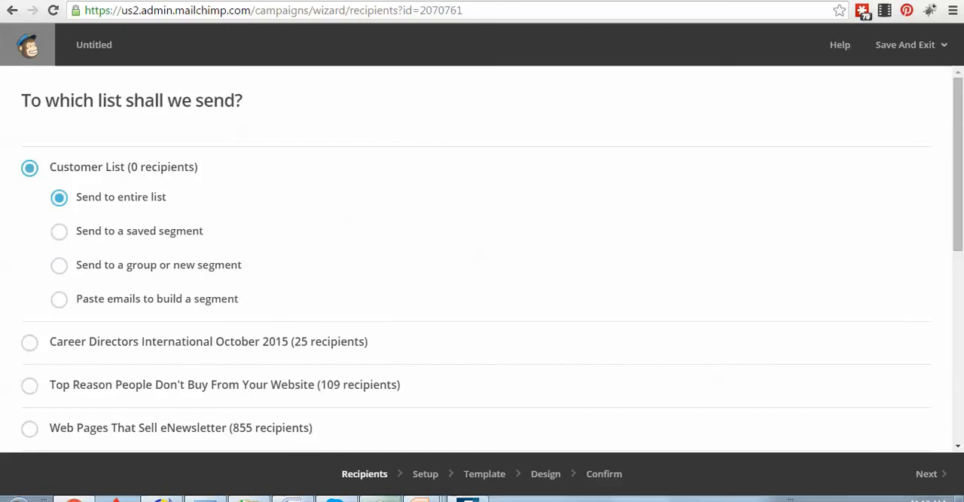
left_click(927, 474)
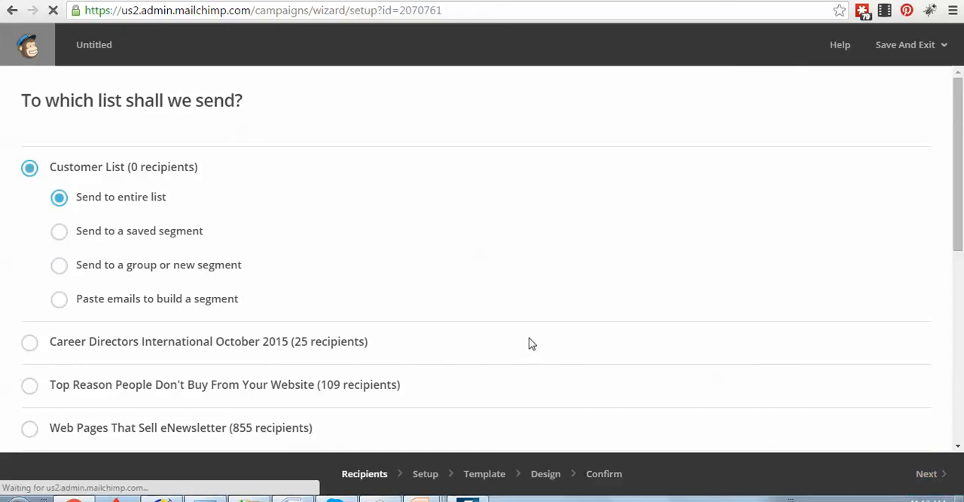
Name the campaign "test", enter "test" as the email subject, and continue to the template selection
left_click(194, 180)
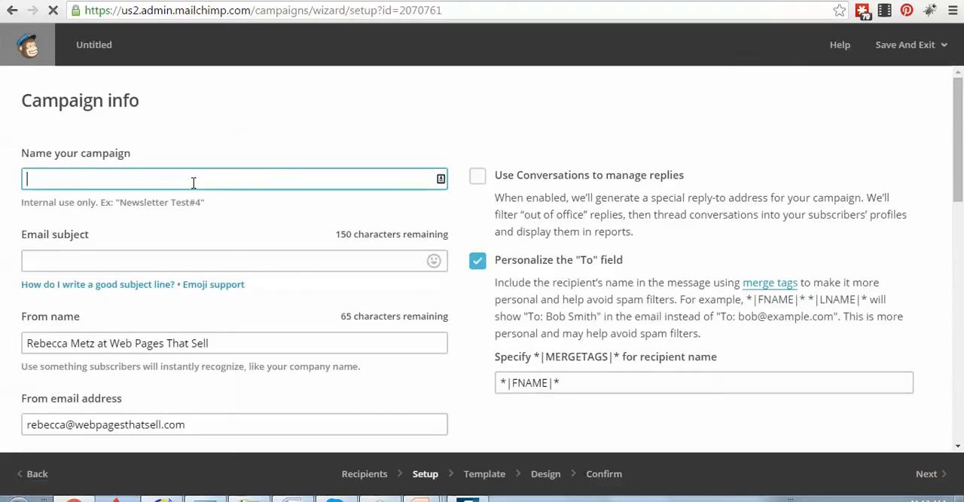
type("test")
left_click(78, 260)
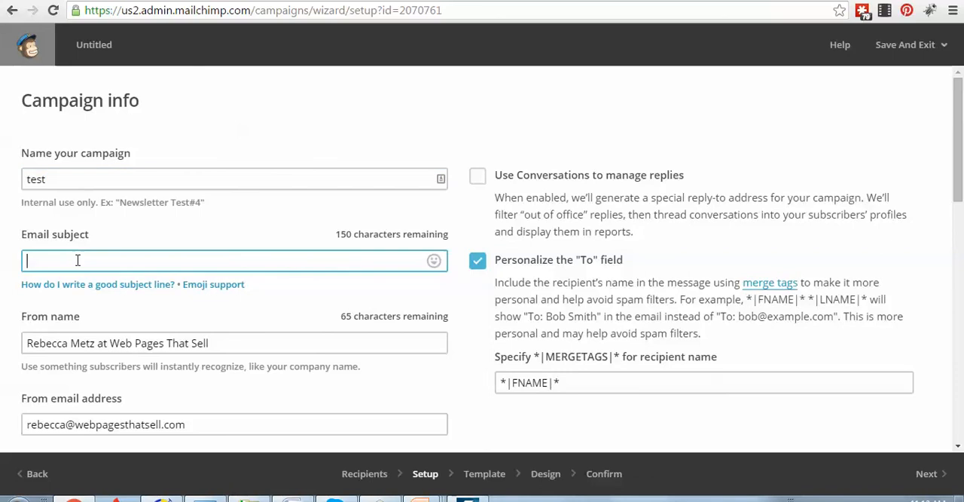
type("test")
scroll(174, 351, "down", 2)
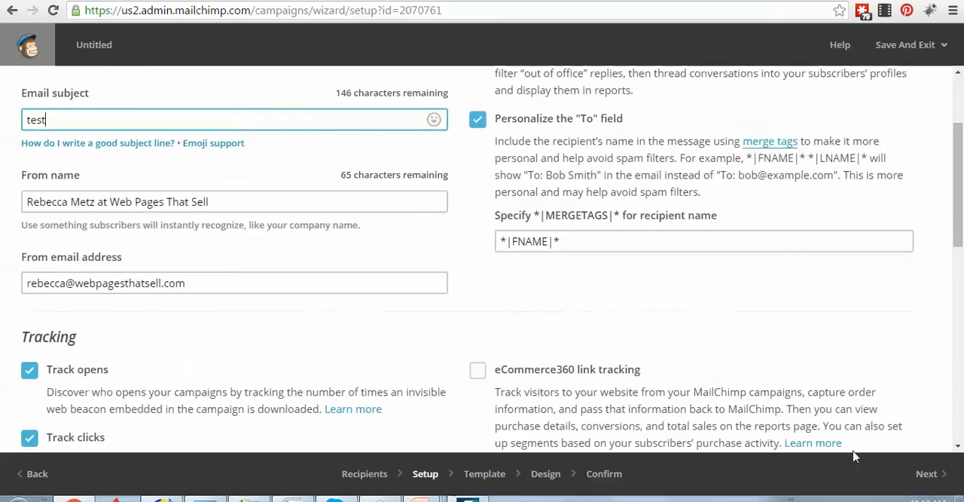
left_click(929, 475)
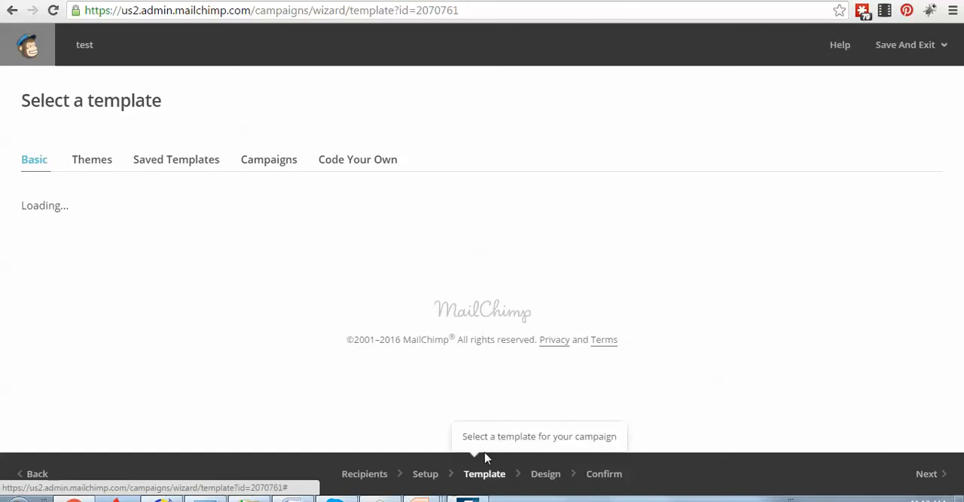
Apply the saved template 2016eNewsletter to the campaign
left_click(199, 164)
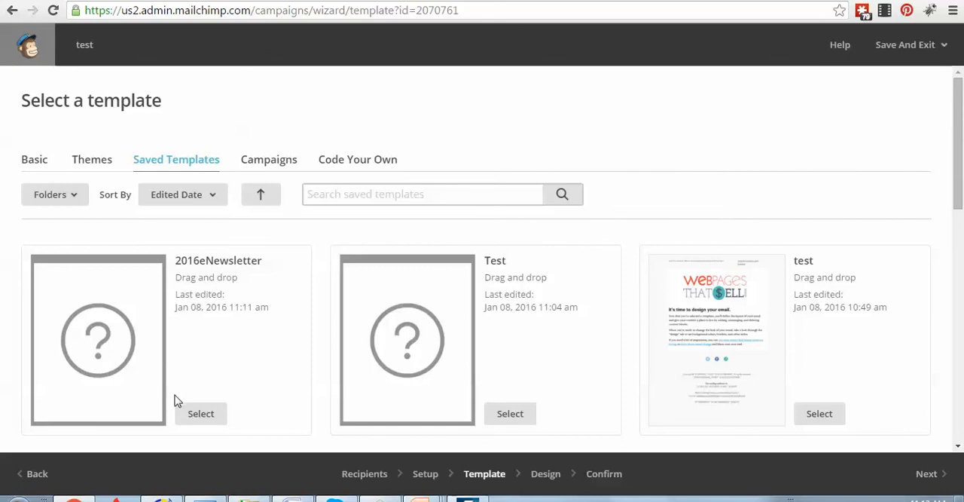
left_click(201, 414)
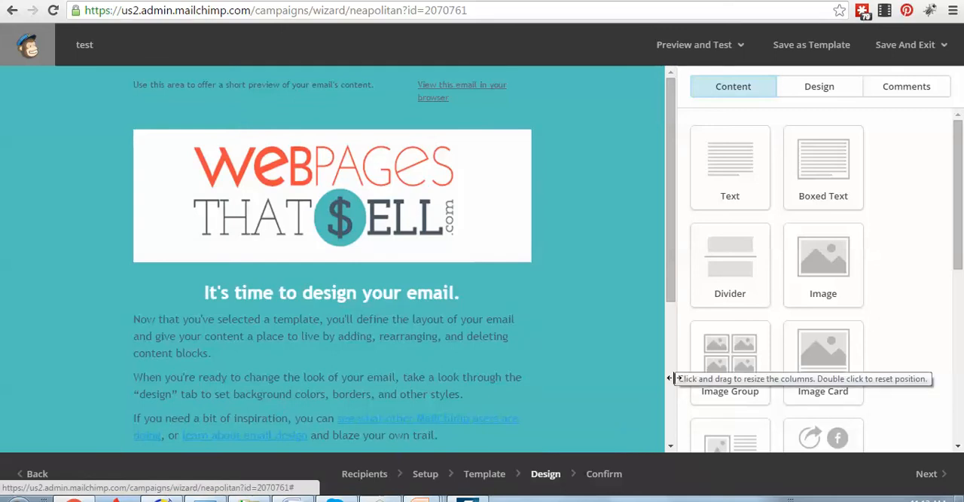
Switch to the running PowerPoint slide show about creating a branded eNewsletter template
mouse_move(426, 498)
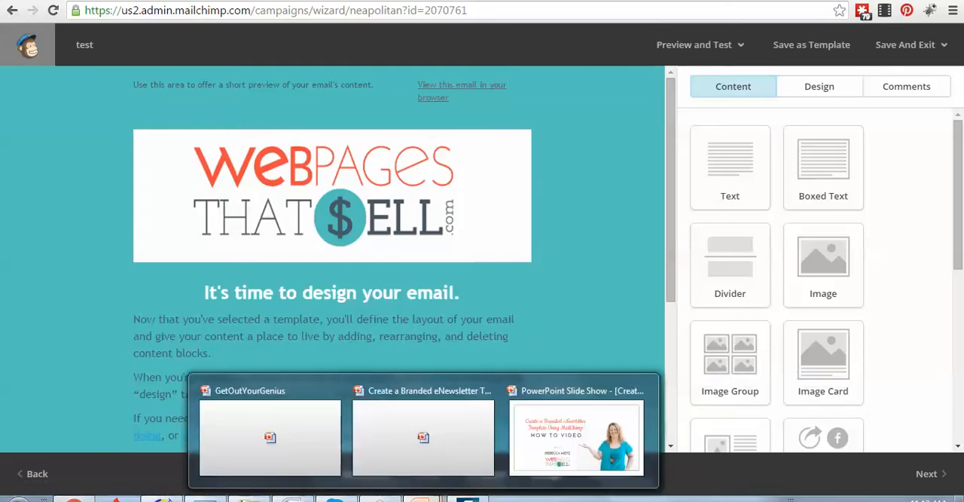
left_click(575, 437)
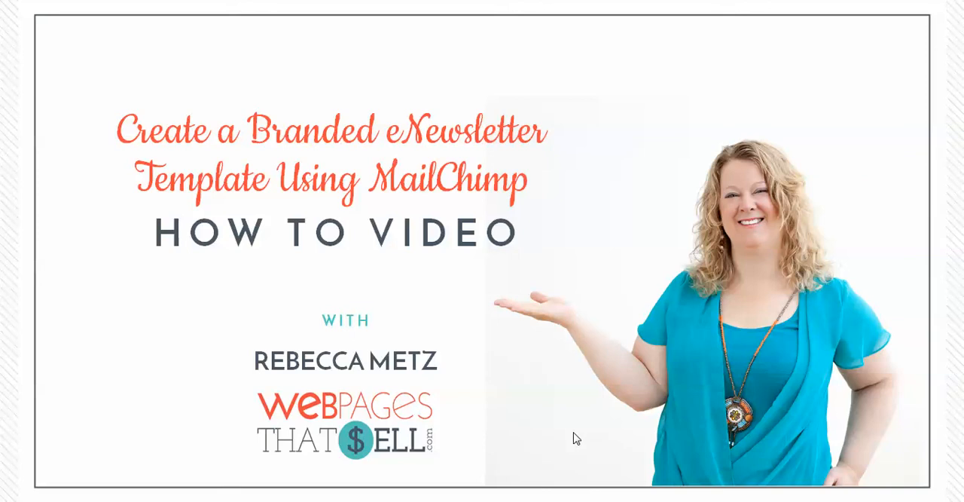